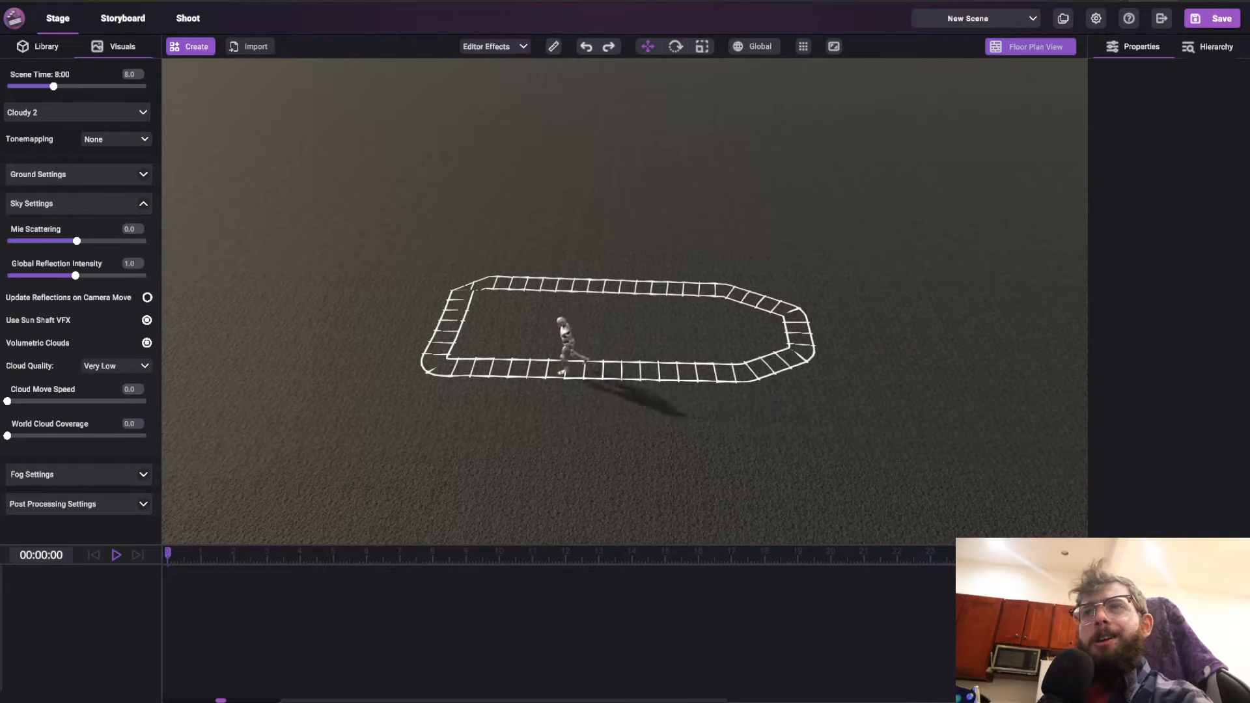
Step: Create a cube primitive on the empty ground beside the track and select it
middle_click_drag(1183, 519, 930, 396)
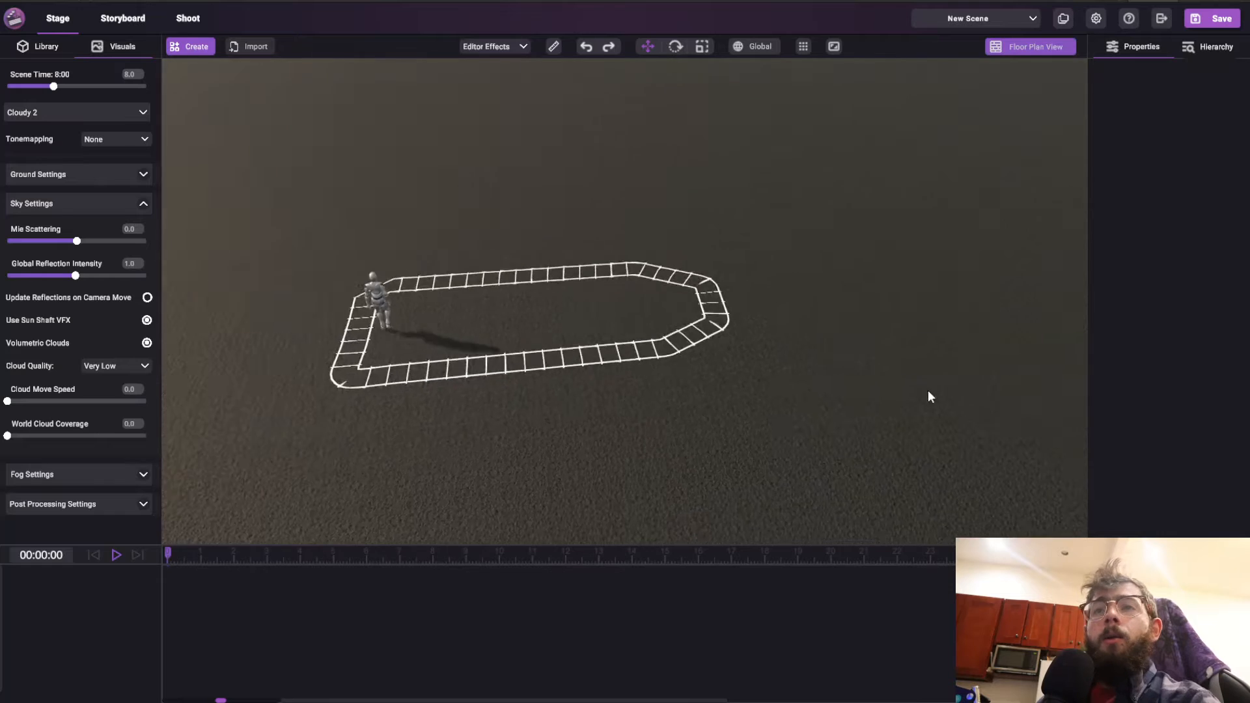
scroll(930, 396, "up", 5)
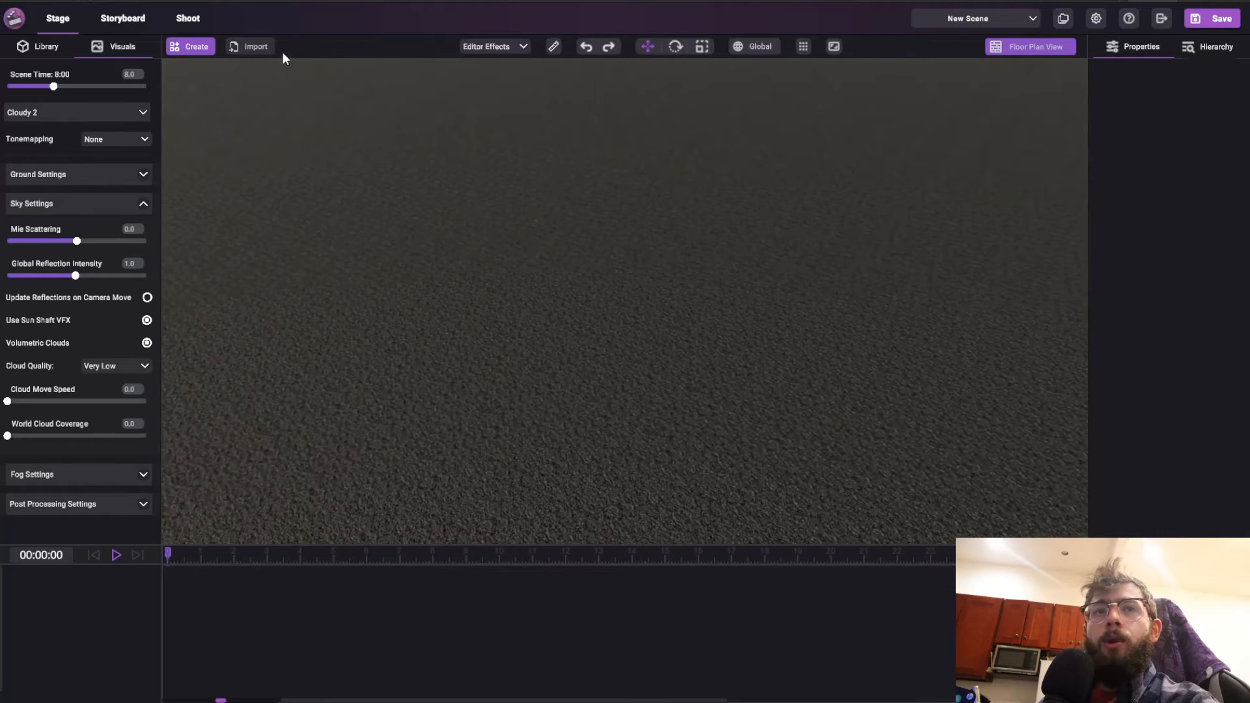
left_click(191, 47)
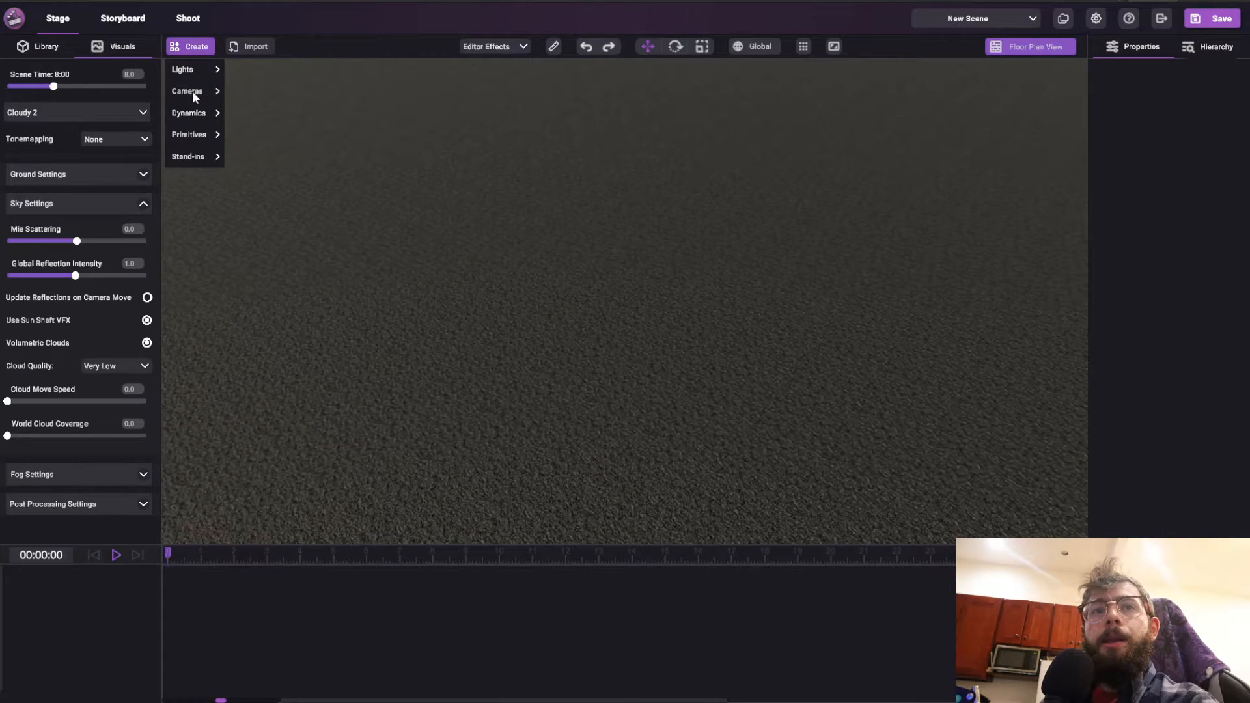
left_click(182, 134)
left_click(247, 210)
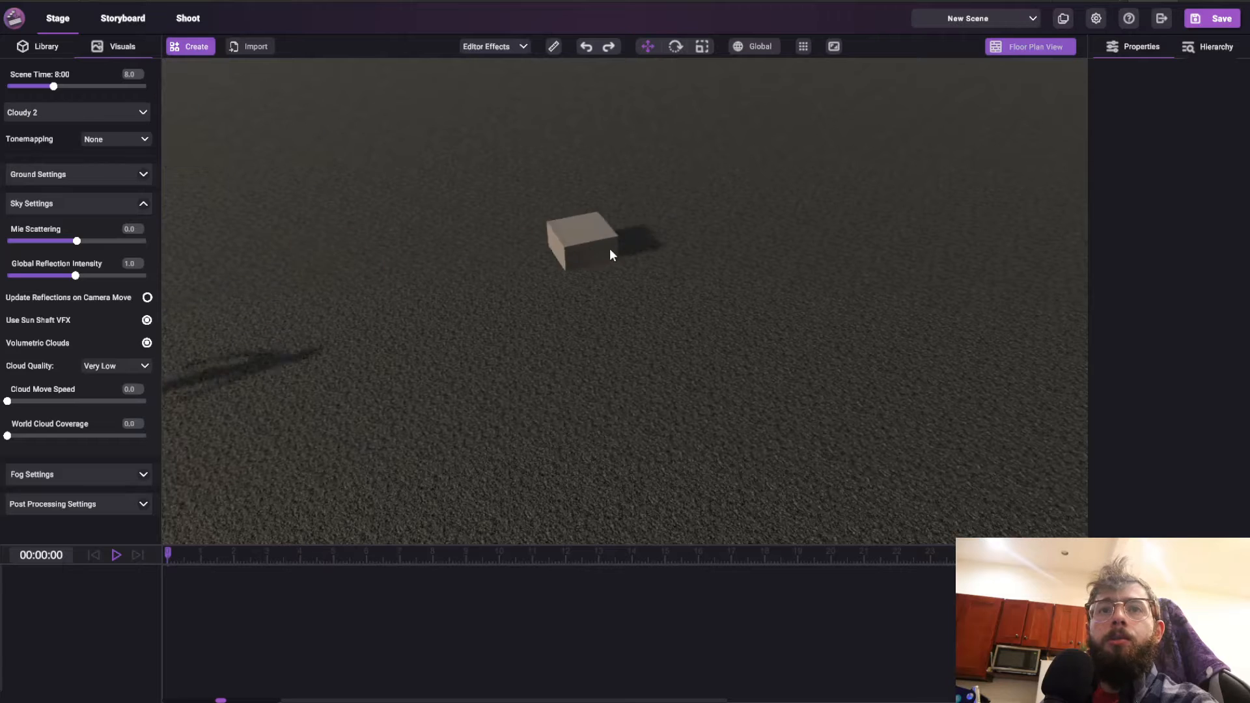
left_click(625, 242)
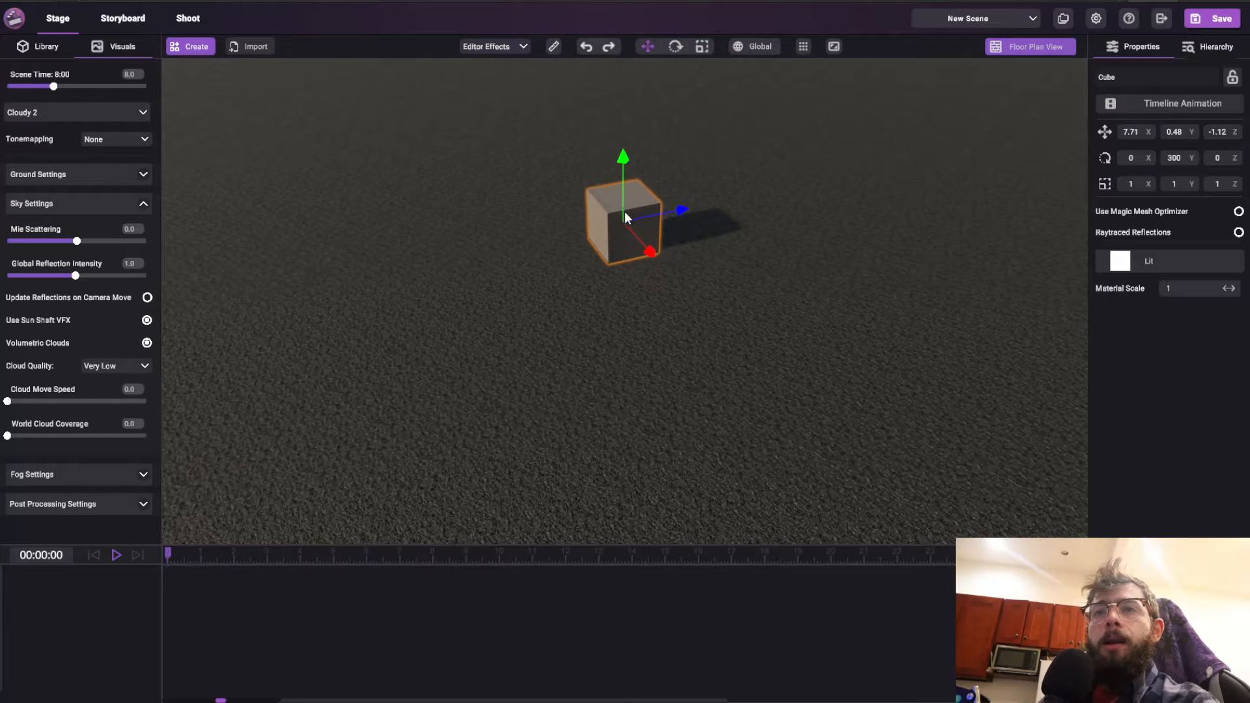
Step: Duplicate the cube into a large block and a small thin slab on either side, and shift the middle cube slightly
key("ctrl+d")
left_click_drag(624, 218, 471, 220)
key("r")
key("w")
left_click(630, 249)
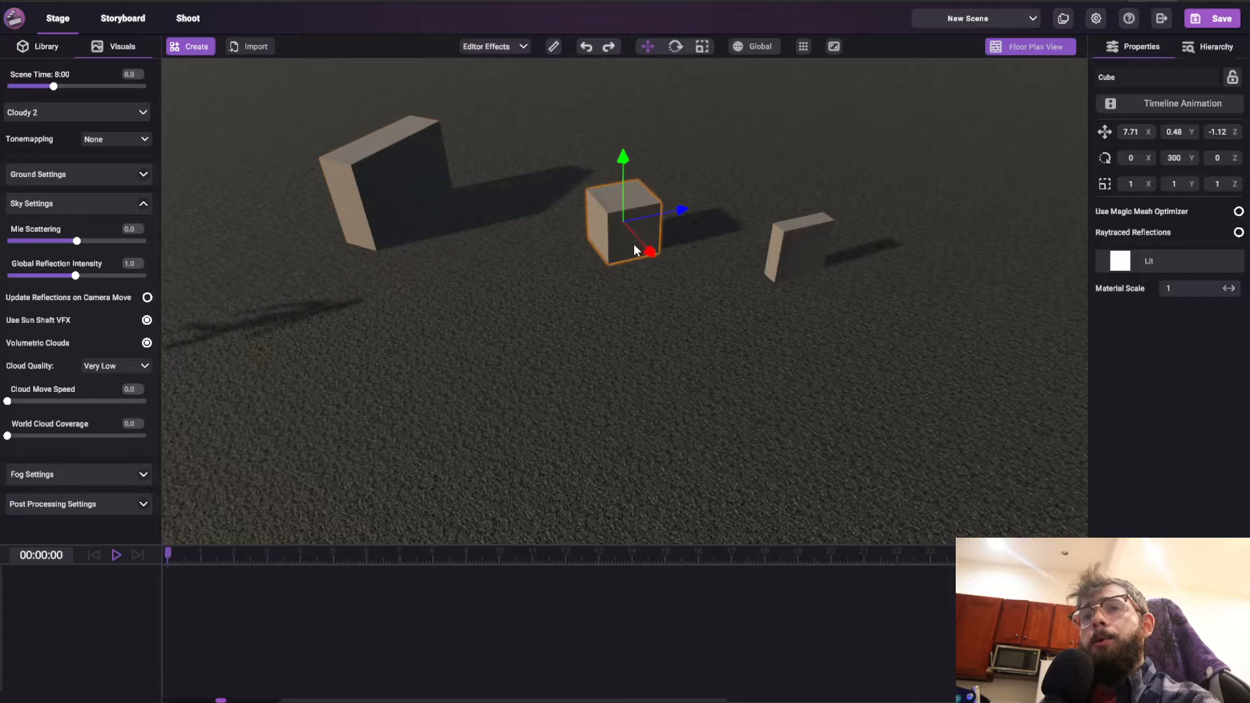
left_click_drag(635, 244, 608, 234)
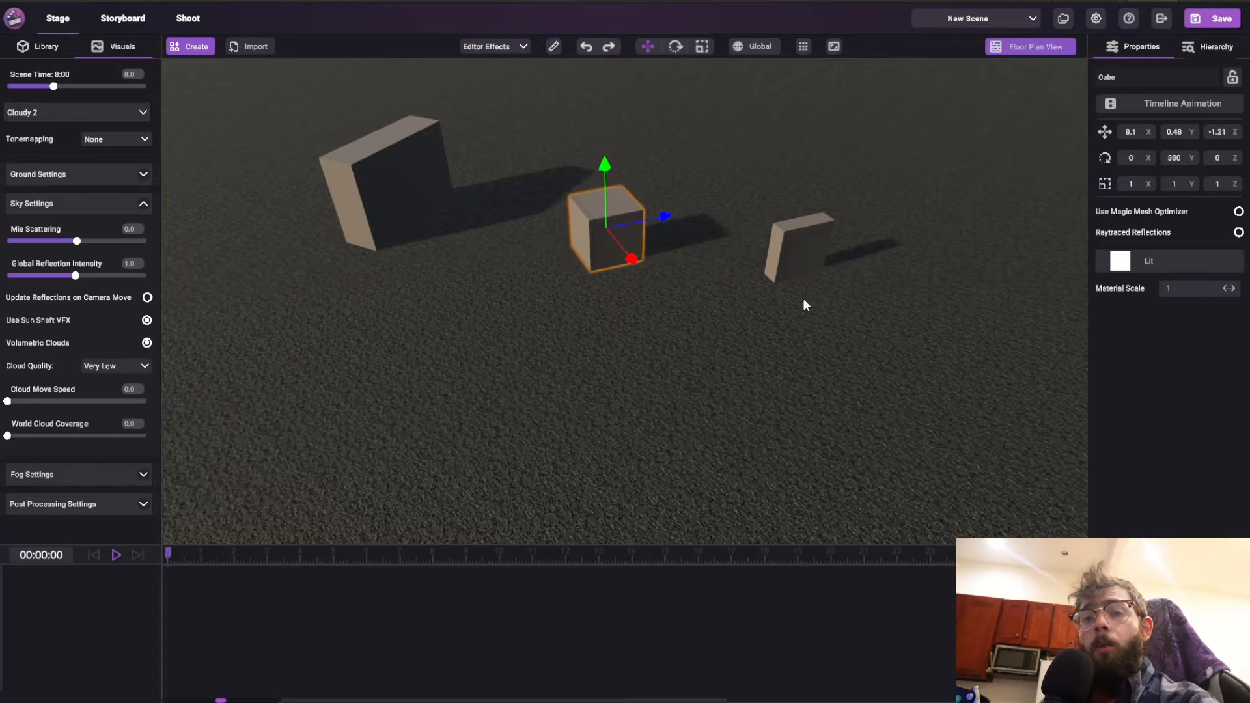
Step: Select all three blocks together and move and rotate them as one group
left_click(803, 252, "shift")
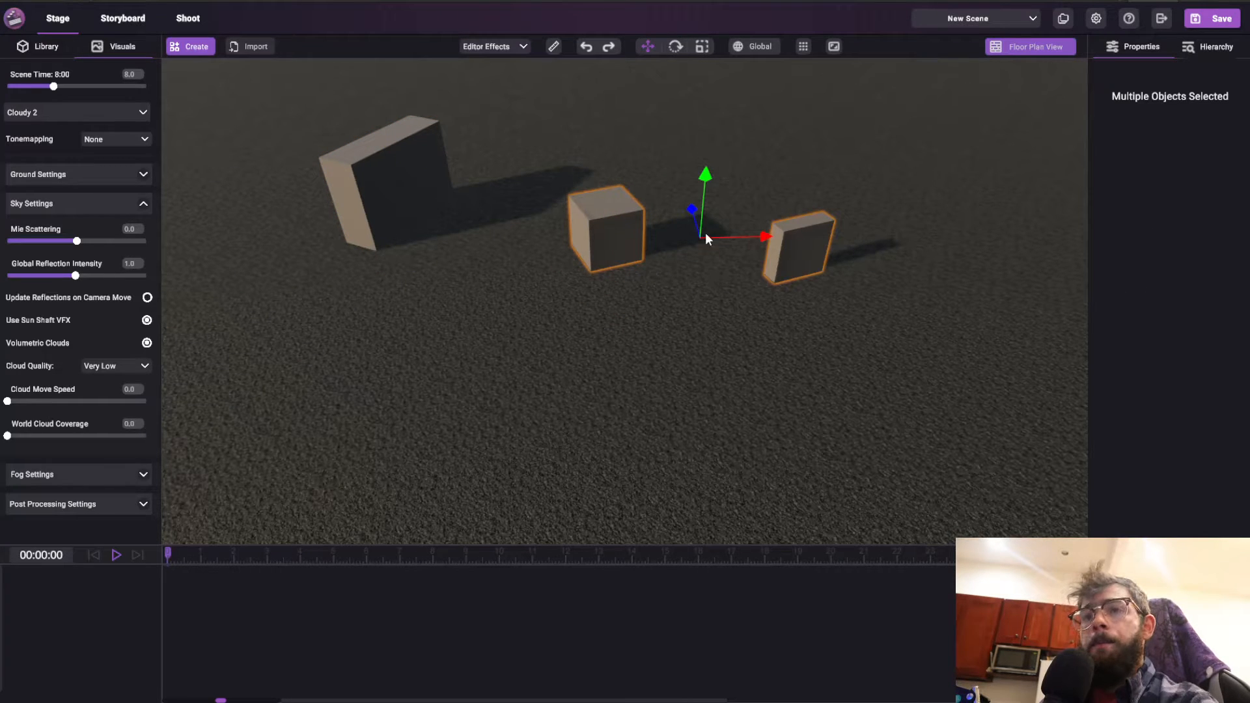
left_click_drag(706, 234, 423, 189)
left_click(404, 182, "shift")
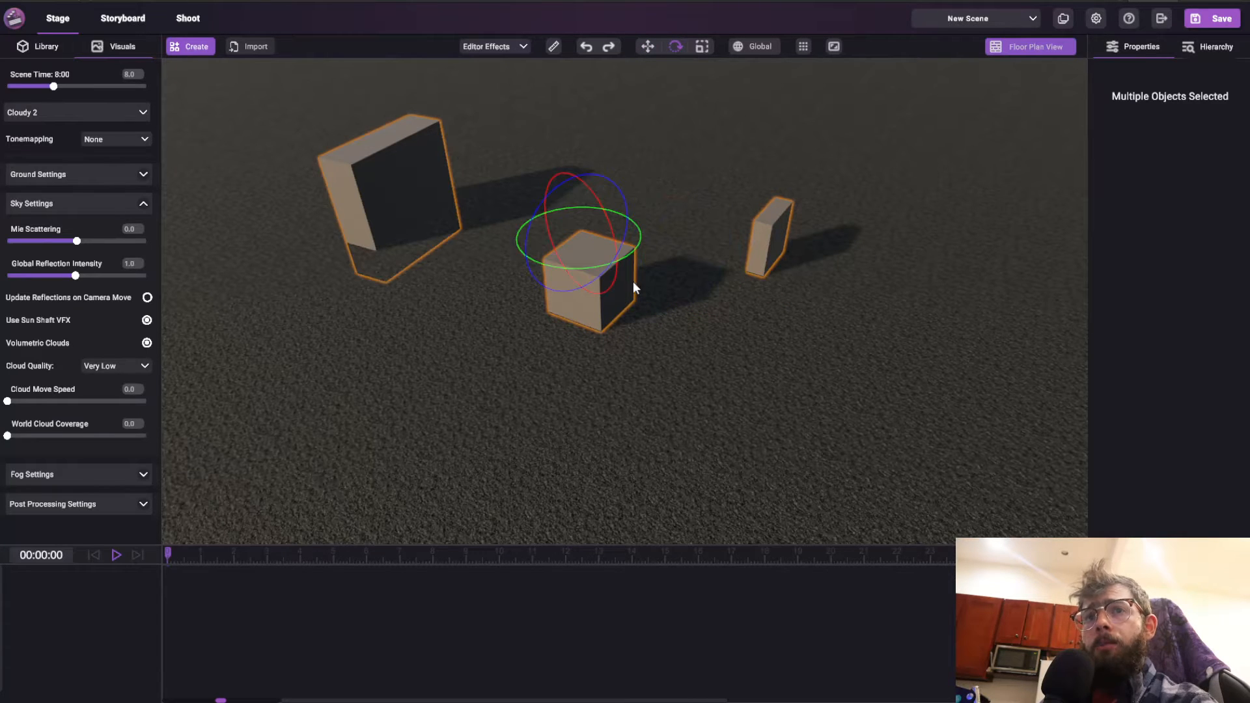
key("w")
mouse_move(580, 251)
left_mouse_down()
mouse_move(641, 215)
mouse_move(614, 261)
mouse_move(676, 234)
mouse_move(690, 212)
mouse_move(672, 186)
mouse_move(712, 208)
mouse_move(694, 221)
left_mouse_up()
key("e")
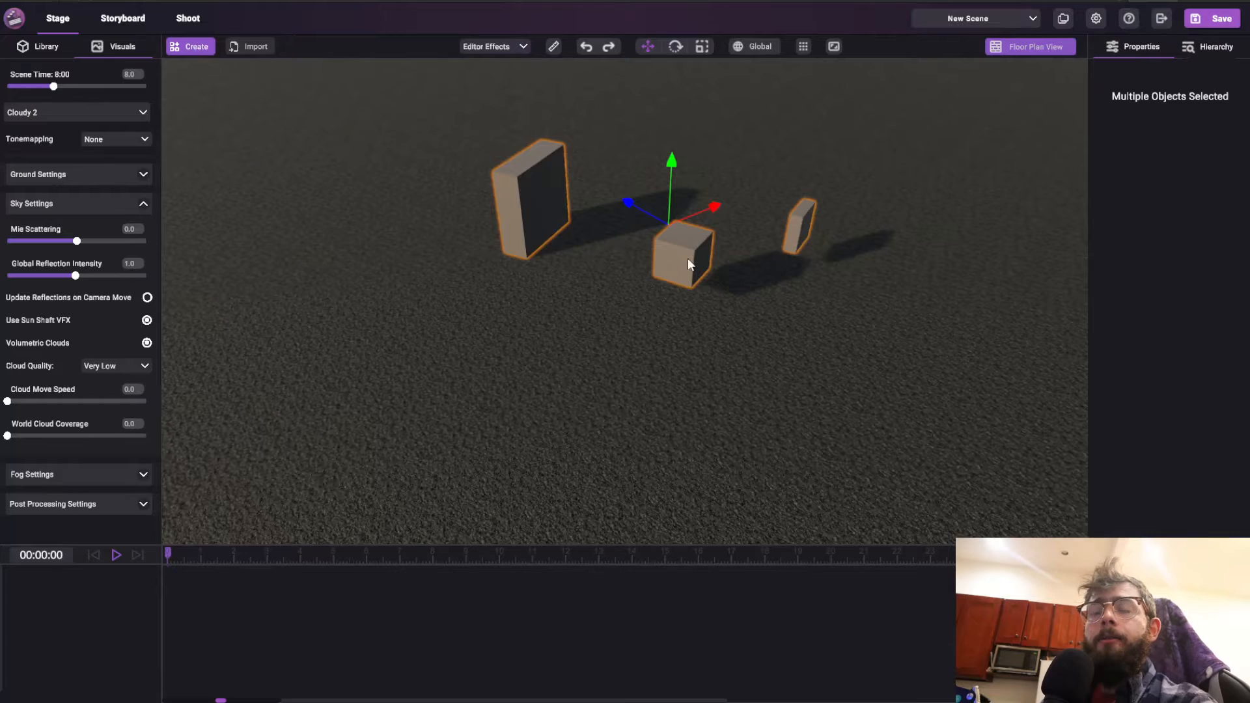
Step: Delete the three test blocks from the scene
right_click_drag(688, 258, 360, 217)
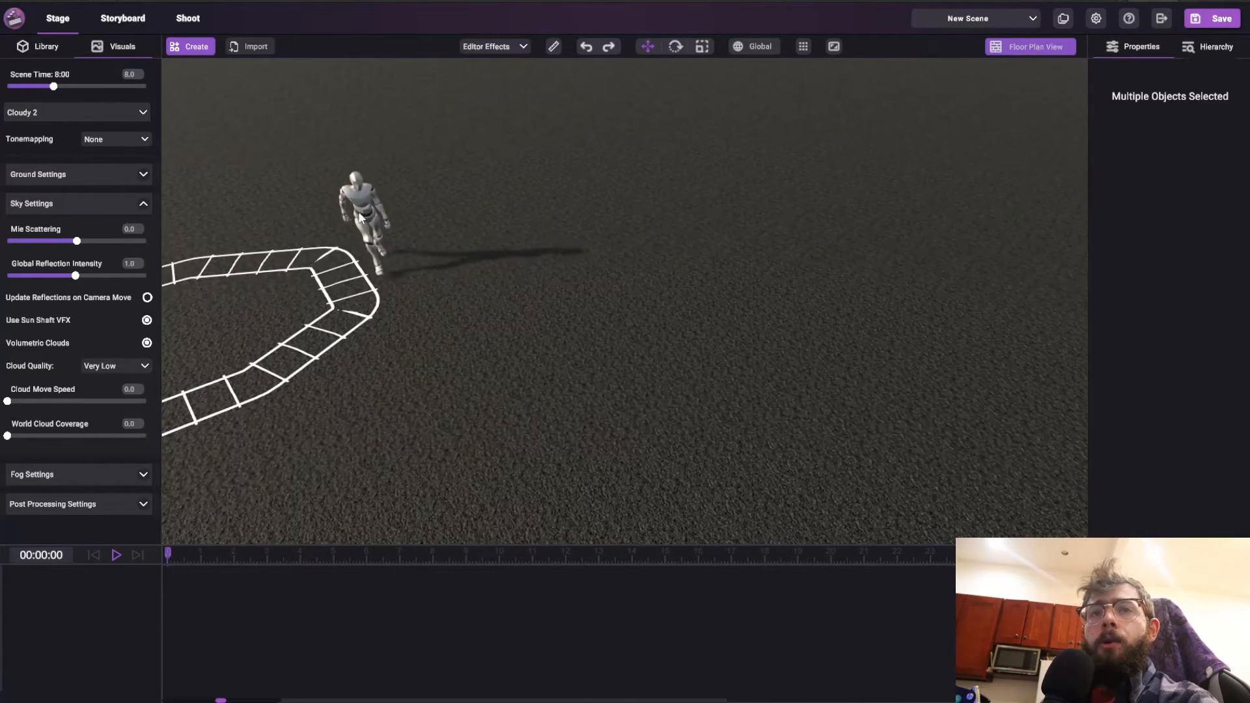
left_click(360, 216)
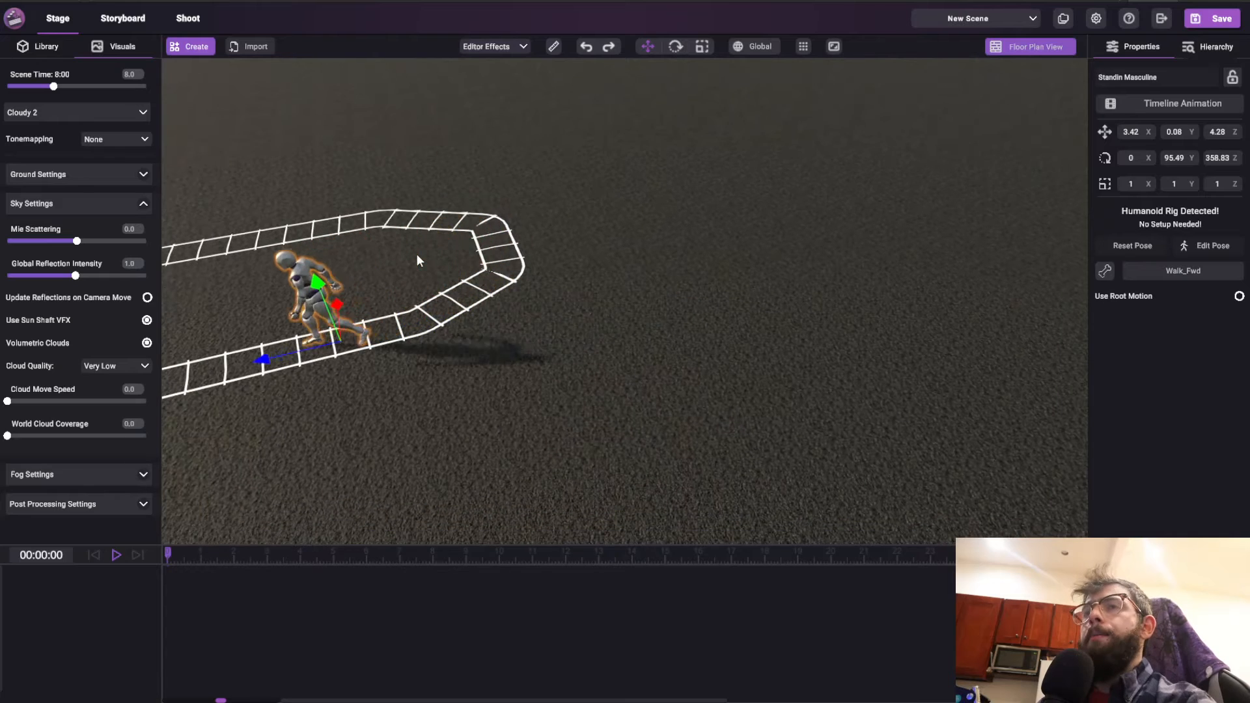
key("Delete")
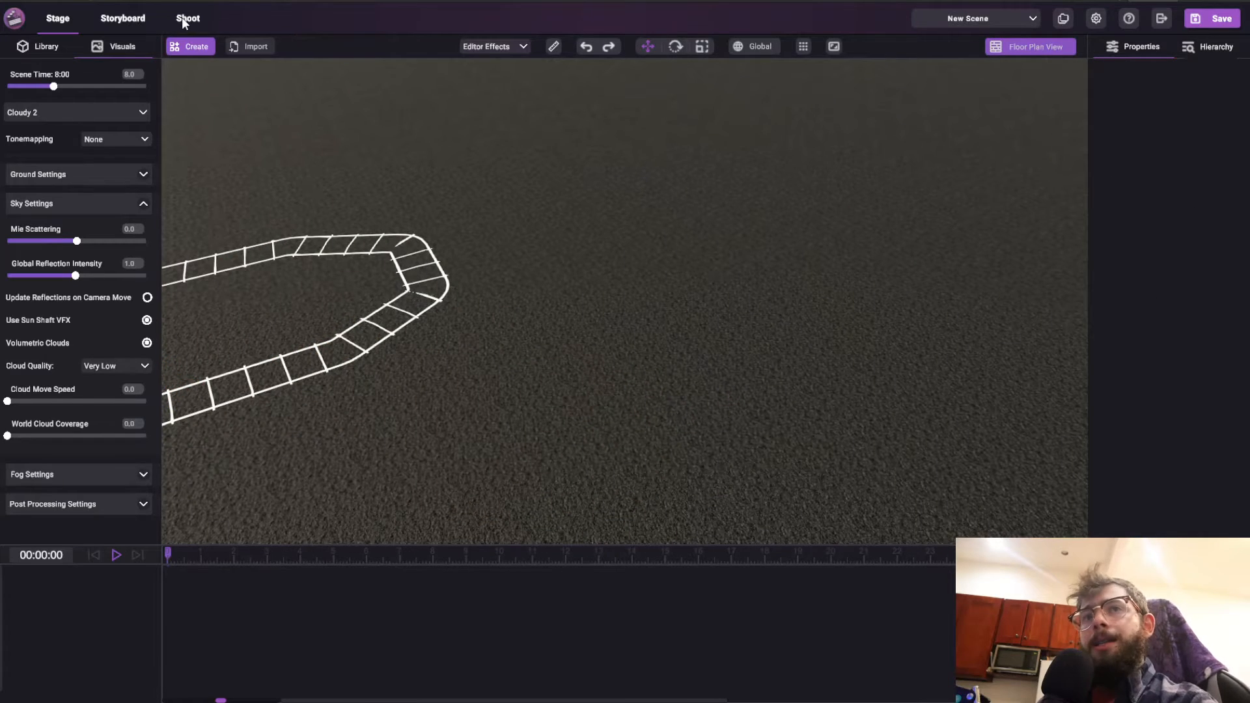
Step: Open the Shoot view, lower the camera rotation sensitivity to 0.1 and set it back to 3.0
left_click(185, 19)
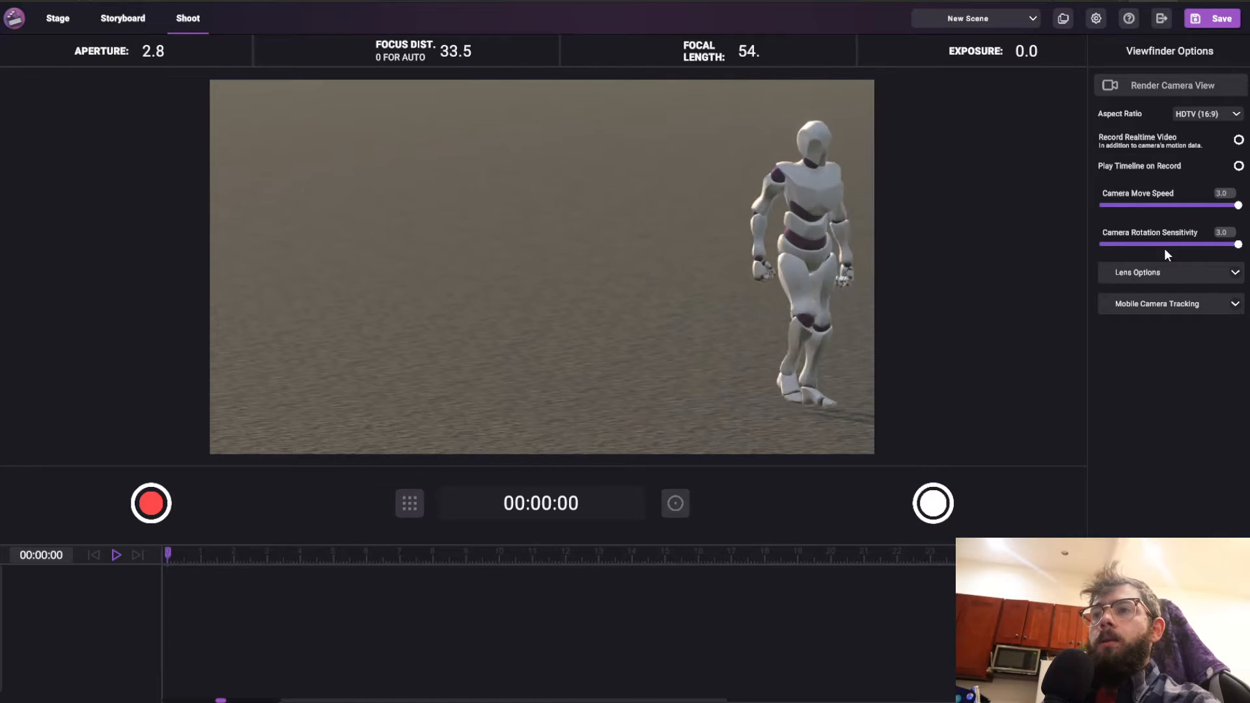
left_click_drag(1165, 248, 1069, 243)
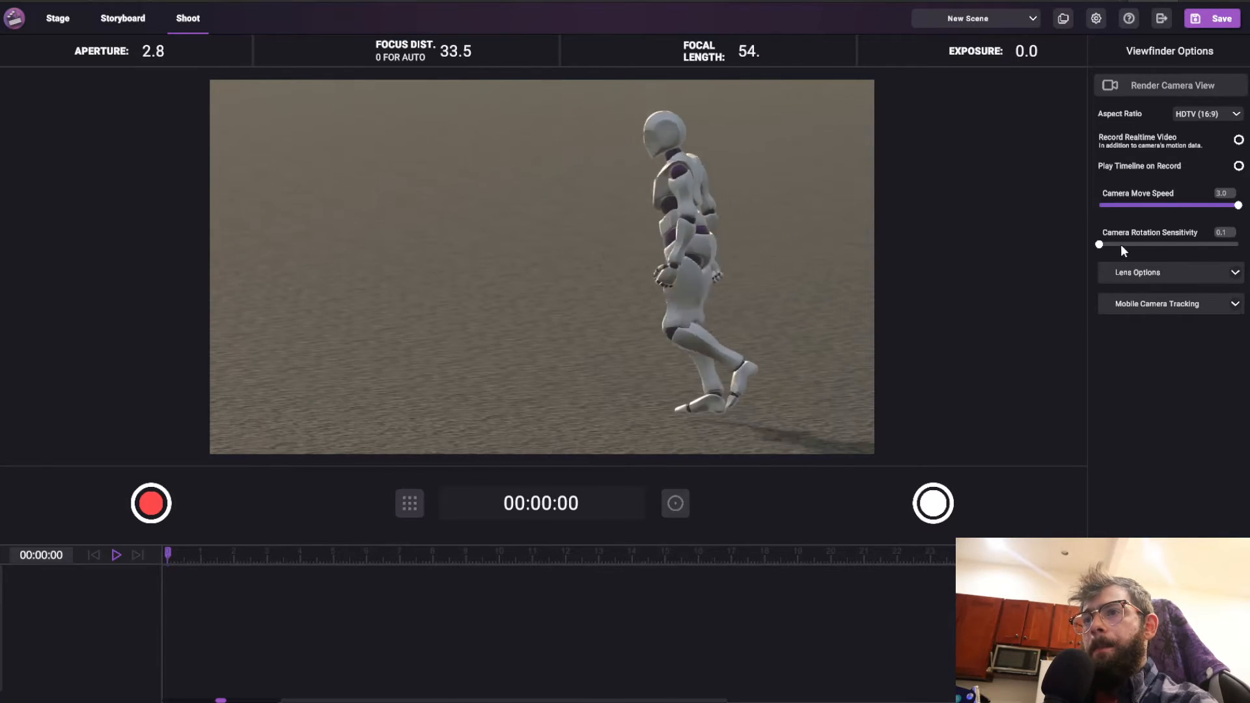
left_click_drag(1120, 245, 1180, 245)
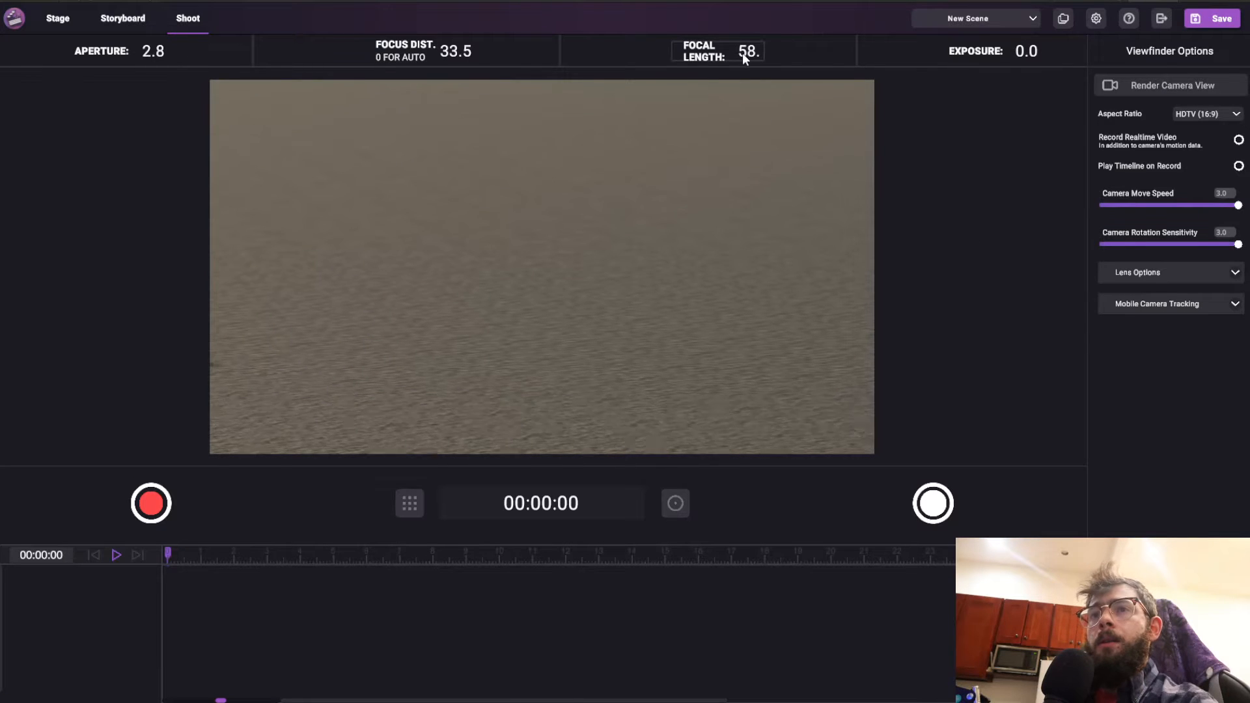
Step: Set the camera's focal length to 15 and play the timeline briefly to preview the walking mannequin
scroll(743, 53, "down", 10)
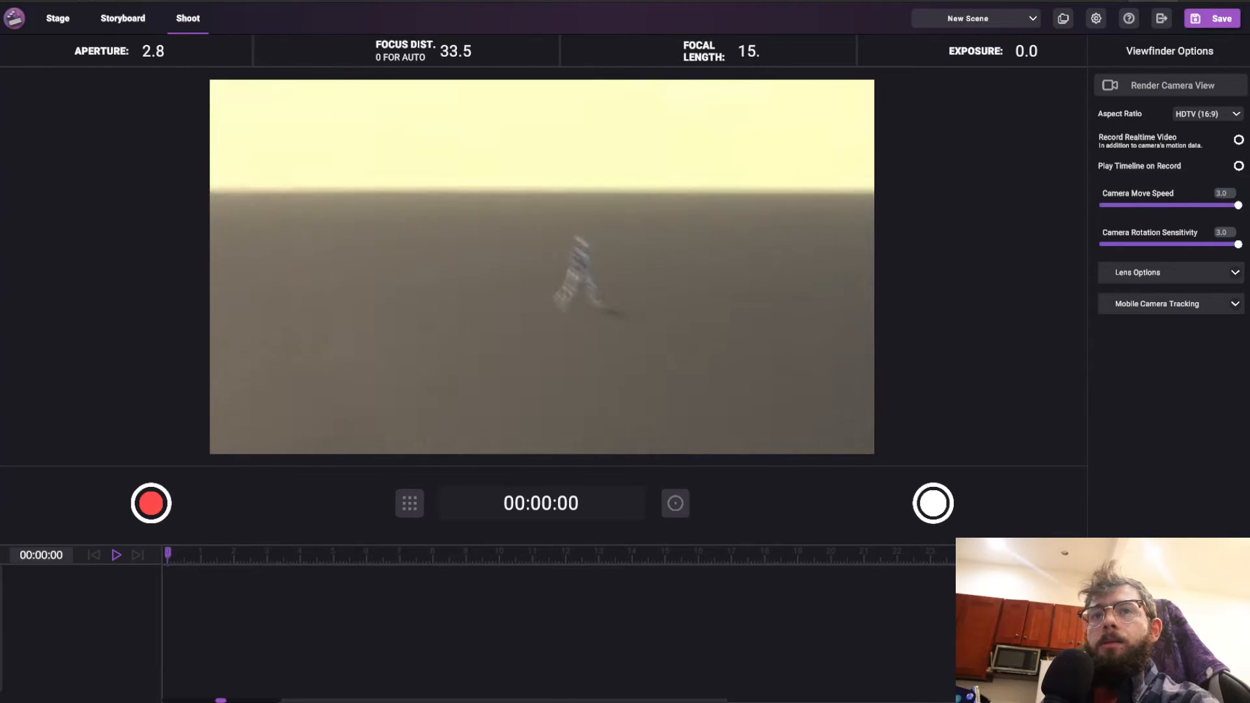
right_click_drag(542, 267, 618, 325)
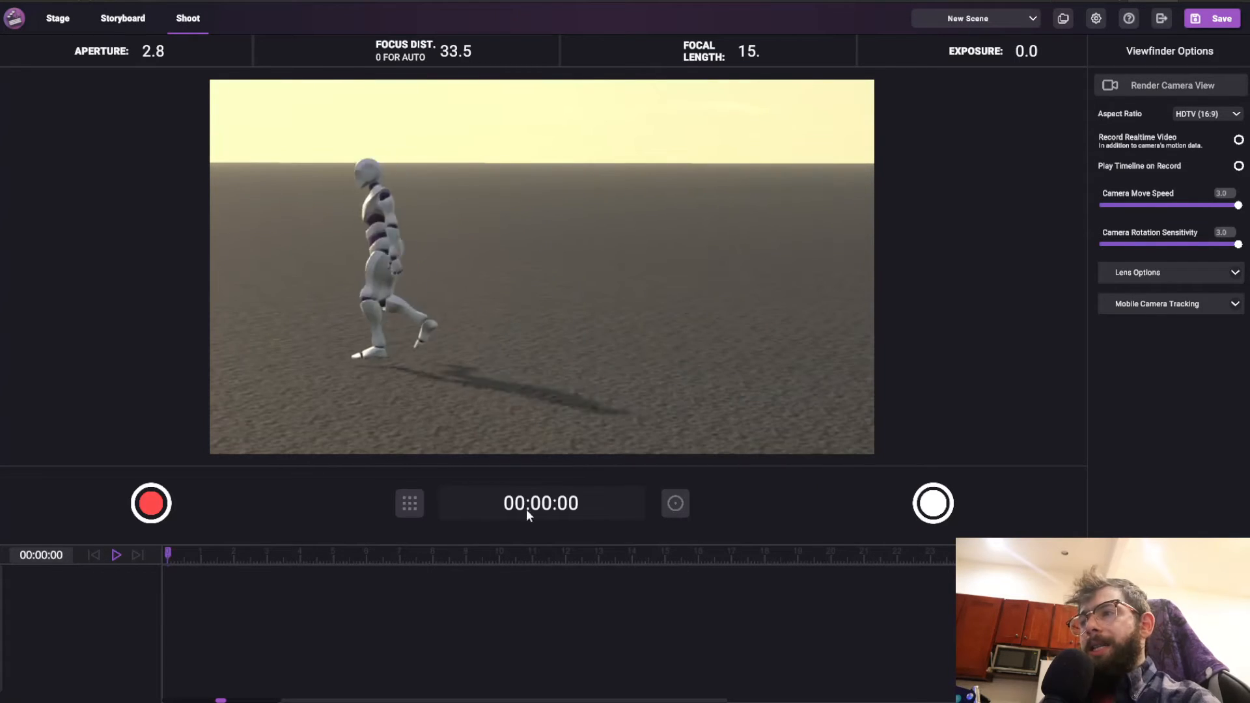
left_click(121, 558)
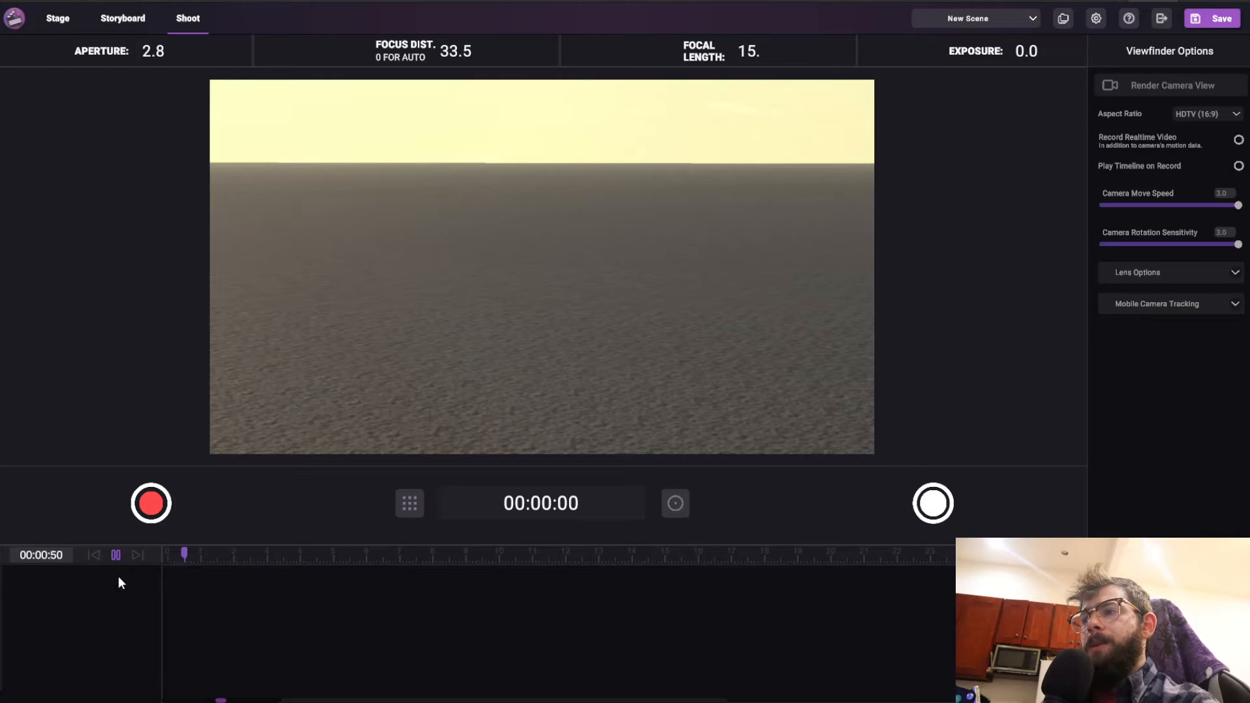
key("space")
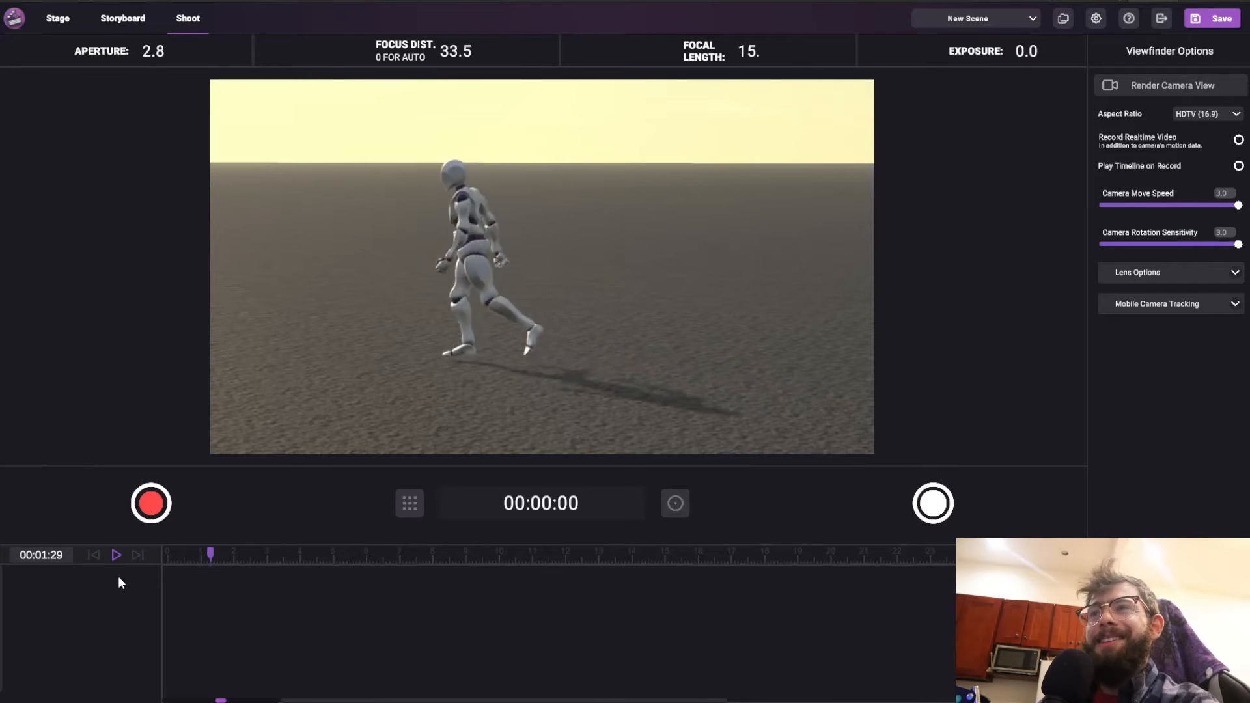
Step: Return to the Stage view and select the dynamic track the mannequin walks along
left_click(57, 19)
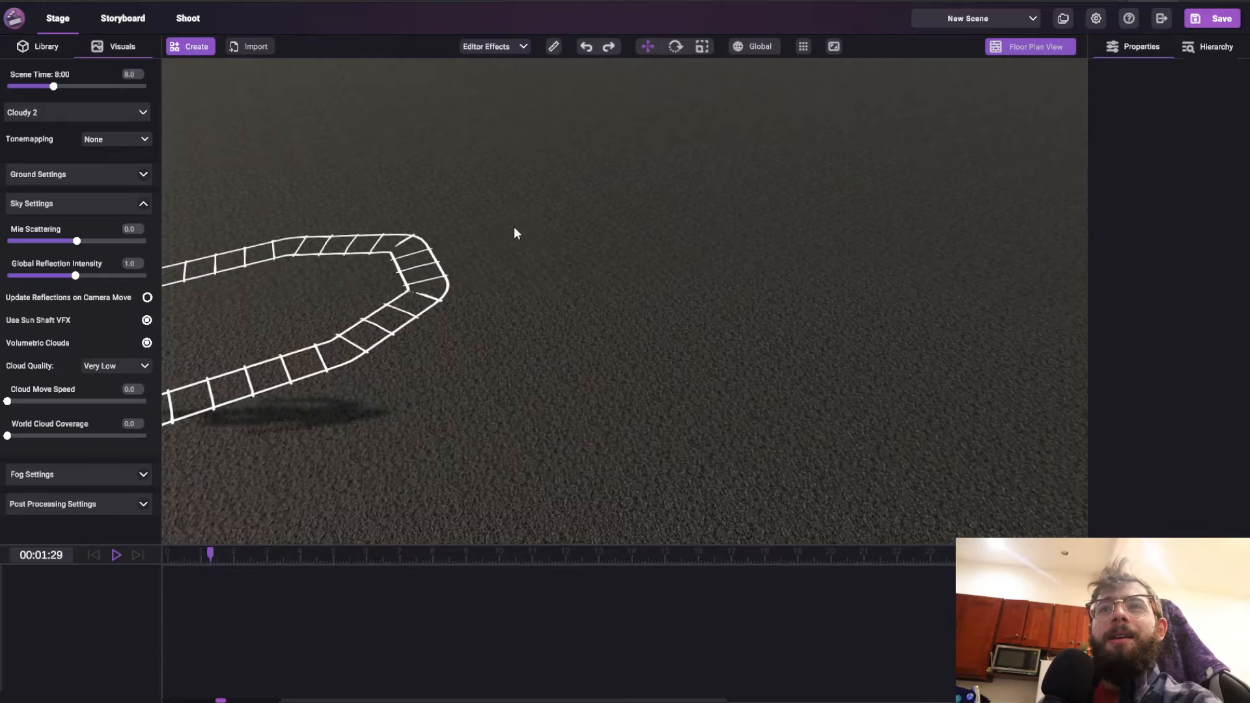
key("a")
mouse_move(181, 202)
right_mouse_down()
mouse_move(169, 200)
mouse_move(182, 205)
right_mouse_up()
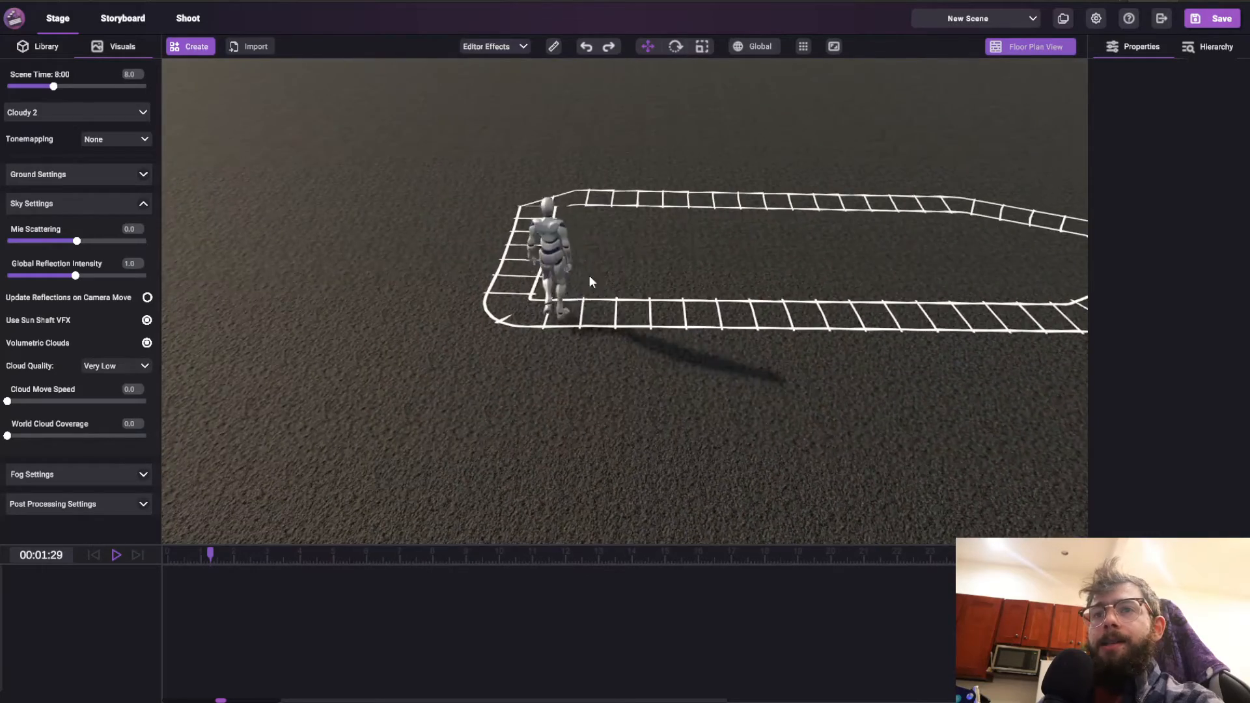
right_click_drag(589, 274, 601, 278)
middle_click_drag(670, 280, 653, 288)
left_click(812, 338)
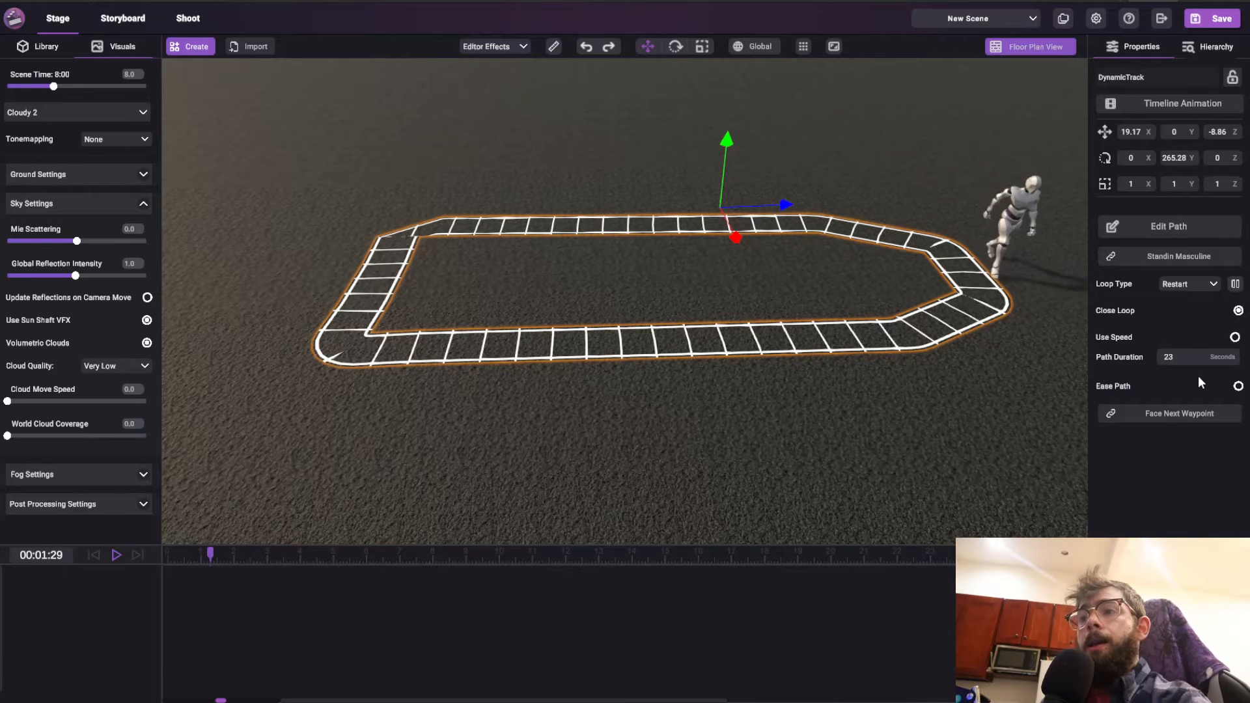
Step: Enable Use Speed for the track, set the path speed to 2 MPH and toggle its path preview
left_click(1236, 338)
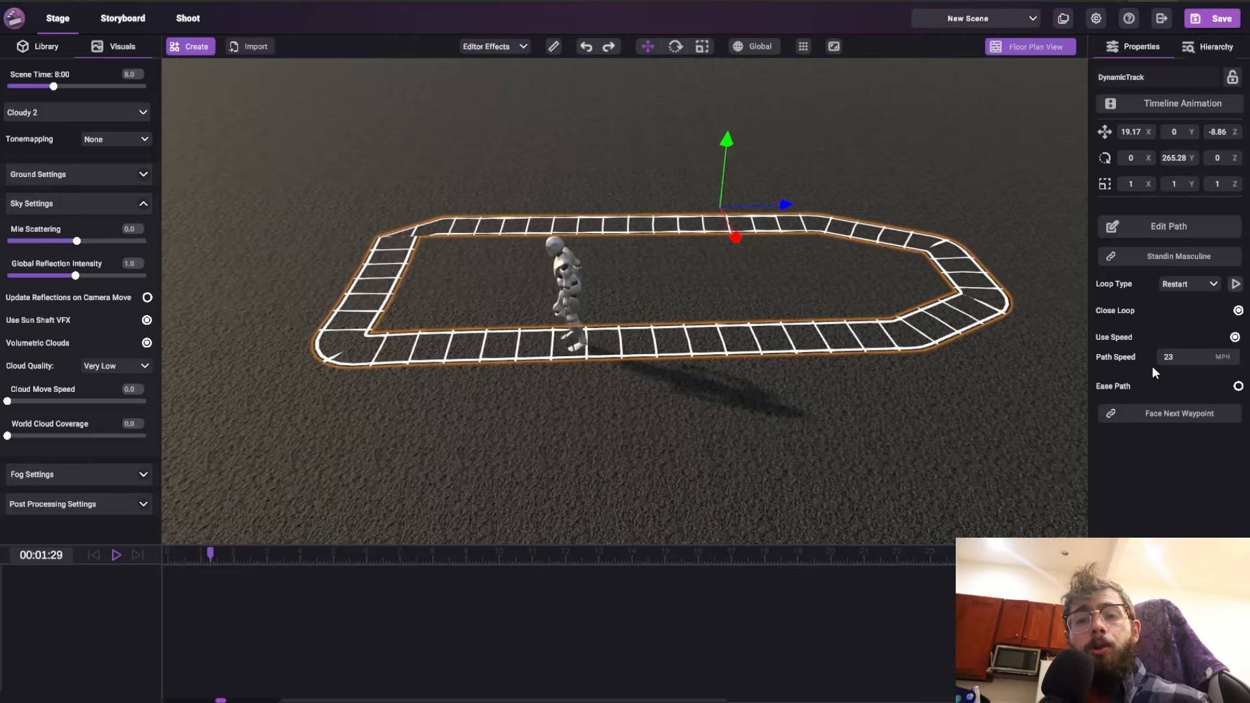
left_click(1235, 285)
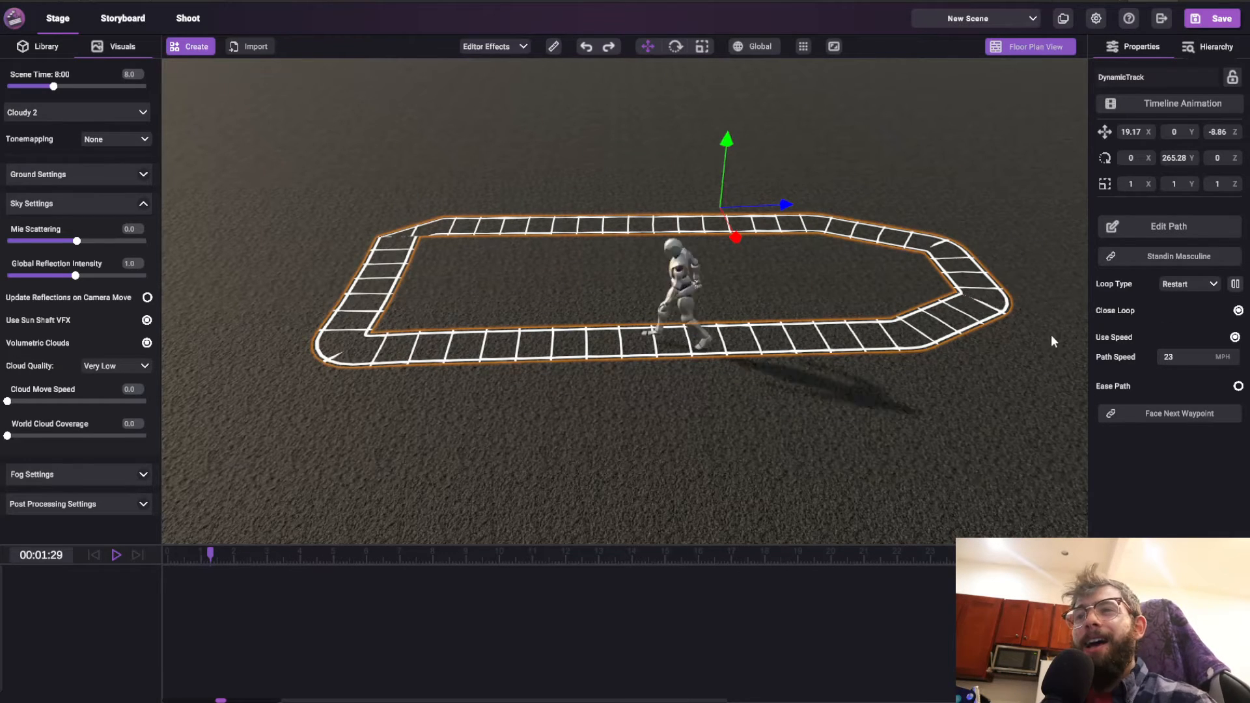
left_click(1180, 356)
type("2")
left_click(1235, 284)
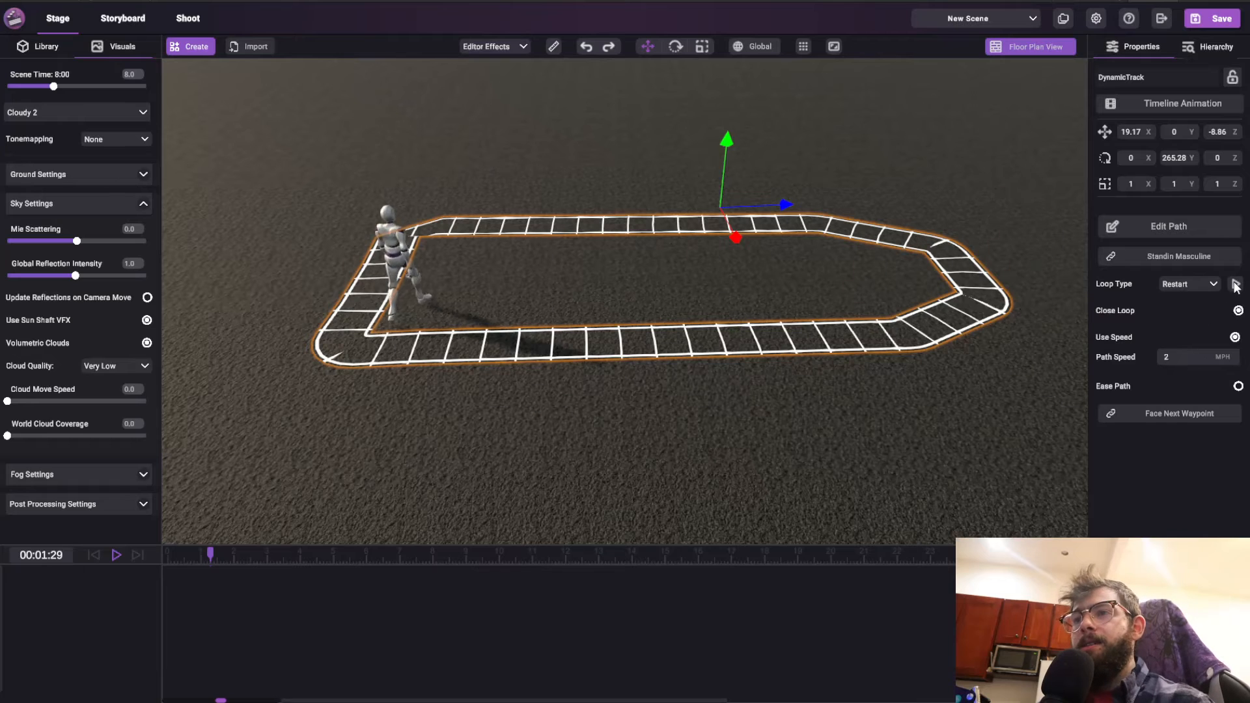
Step: Run and stop the track's path preview, turn off Use Speed and deselect the track
left_click(1236, 284)
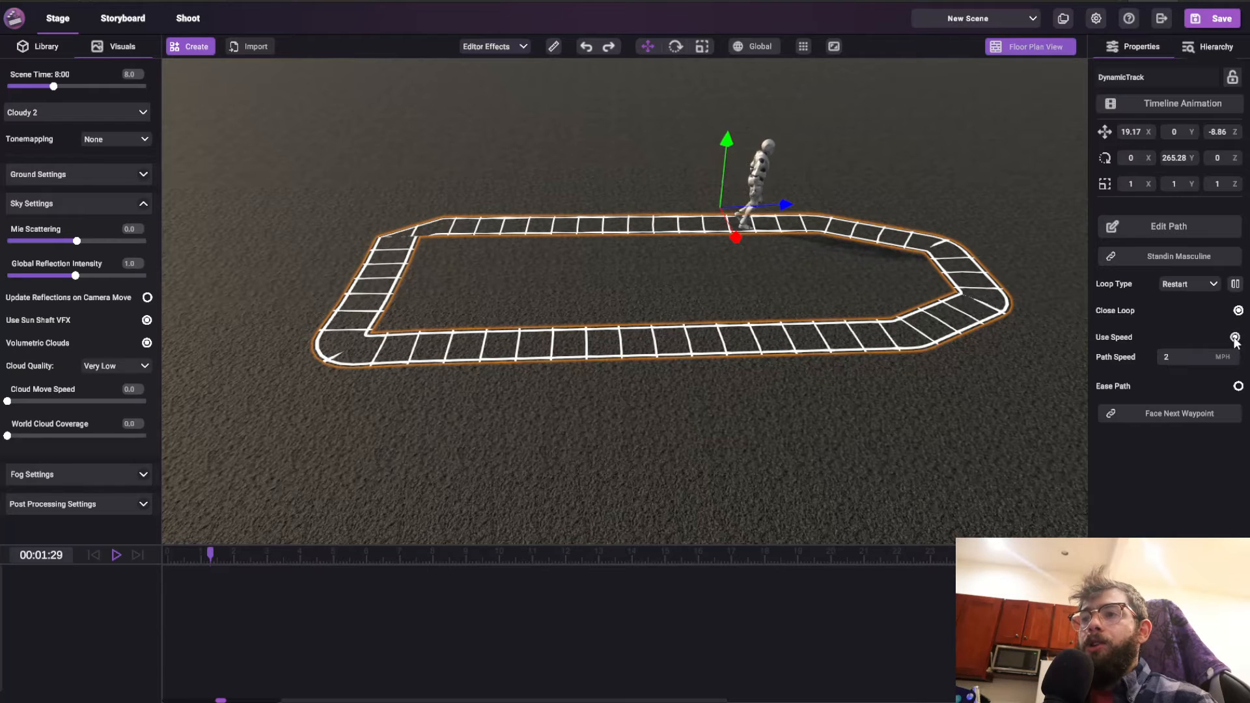
left_click(1235, 285)
left_click_drag(883, 358, 873, 368)
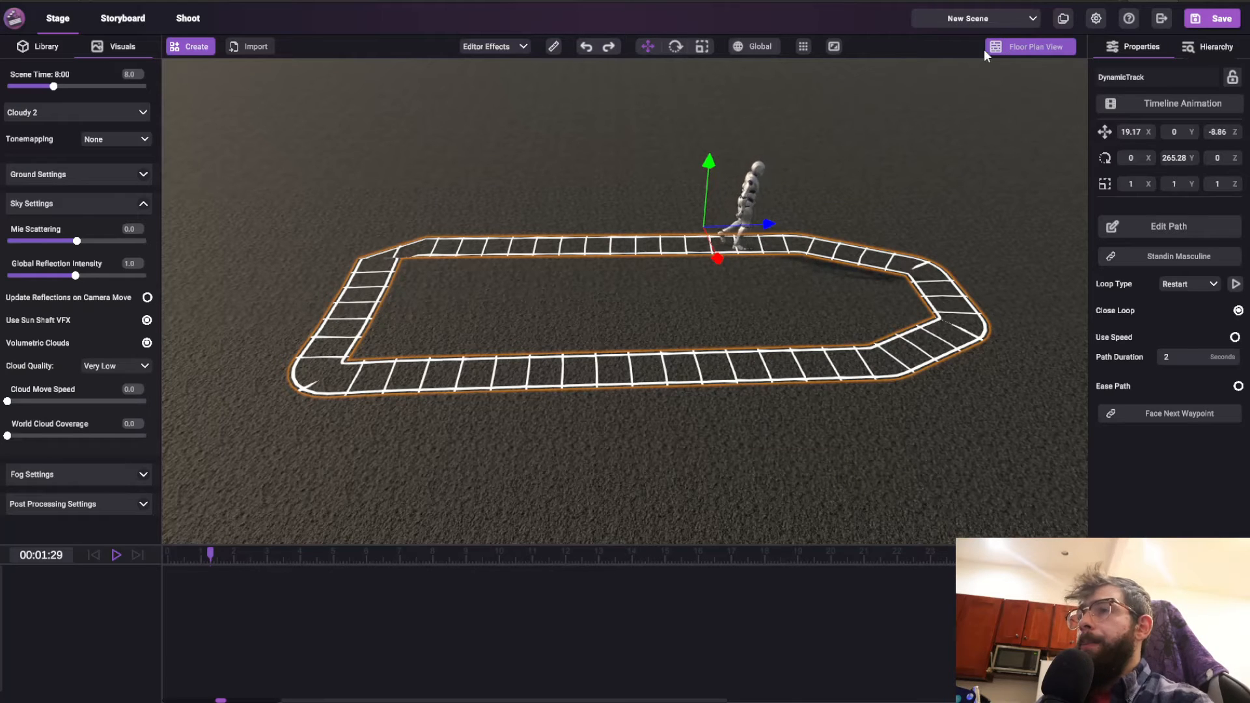
middle_click_drag(1006, 82, 986, 111)
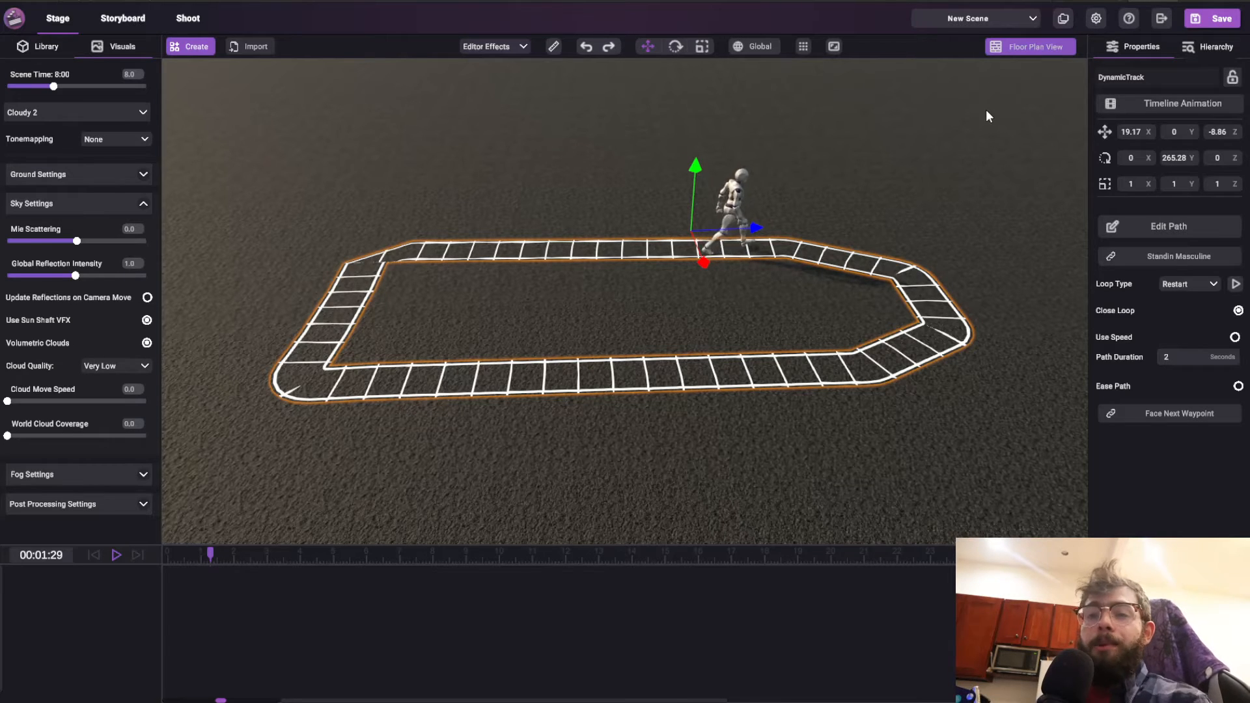
left_click(966, 121)
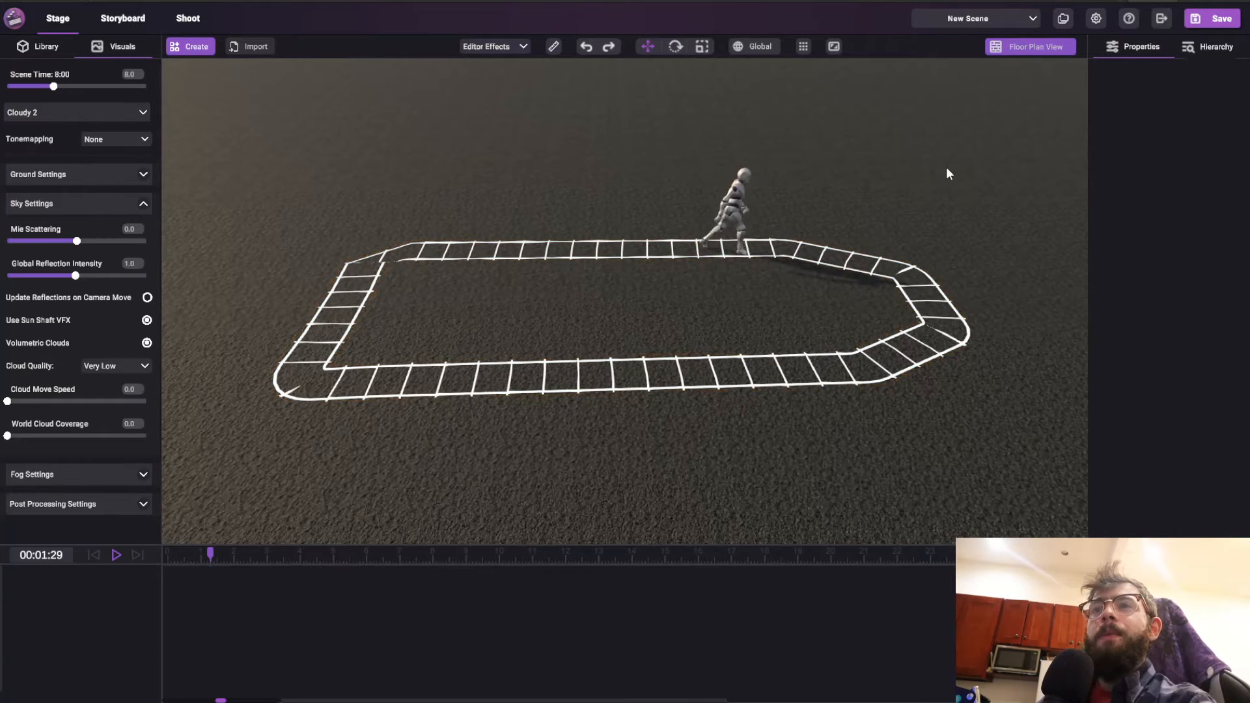
Step: Open the floor plan view and examine the layout of the camera, track and mannequin
left_click(1005, 49)
middle_click_drag(942, 398, 741, 348)
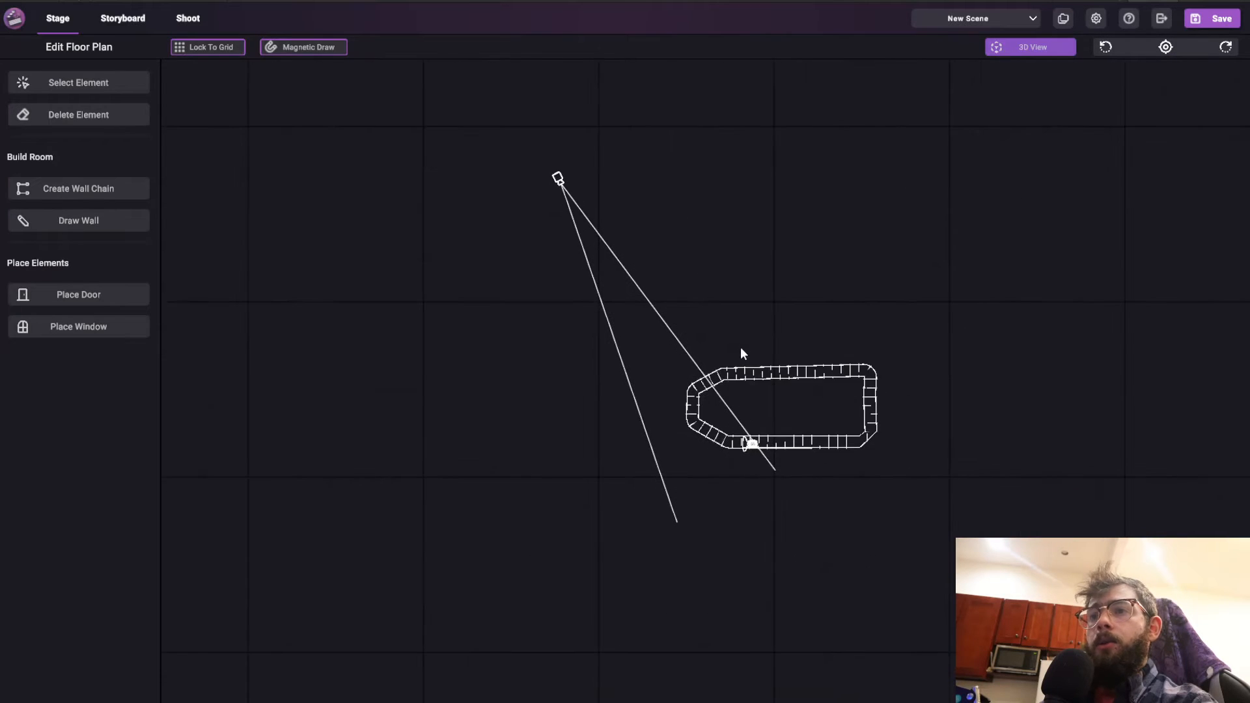
scroll(738, 390, "up", 2)
middle_click_drag(774, 251, 711, 280)
scroll(763, 283, "up", 2)
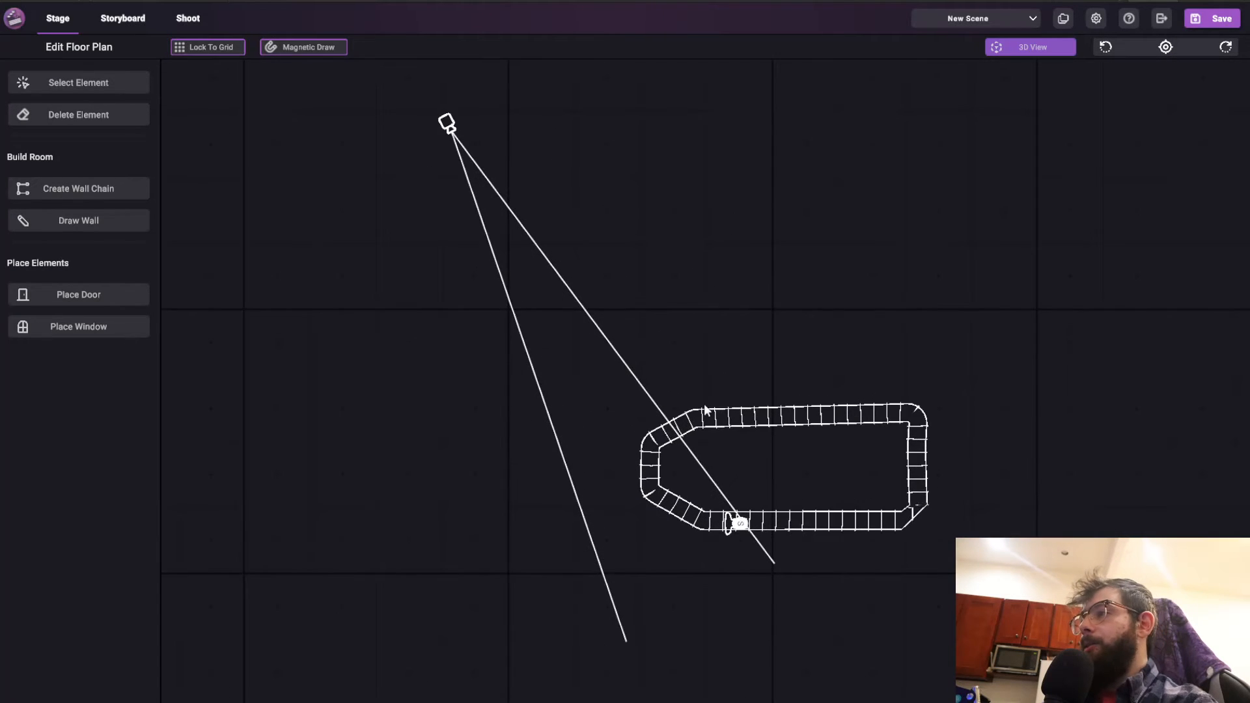
middle_click_drag(628, 303, 736, 371)
scroll(559, 282, "down", 1)
scroll(723, 303, "up", 6)
scroll(725, 301, "down", 6)
middle_click_drag(577, 233, 597, 278)
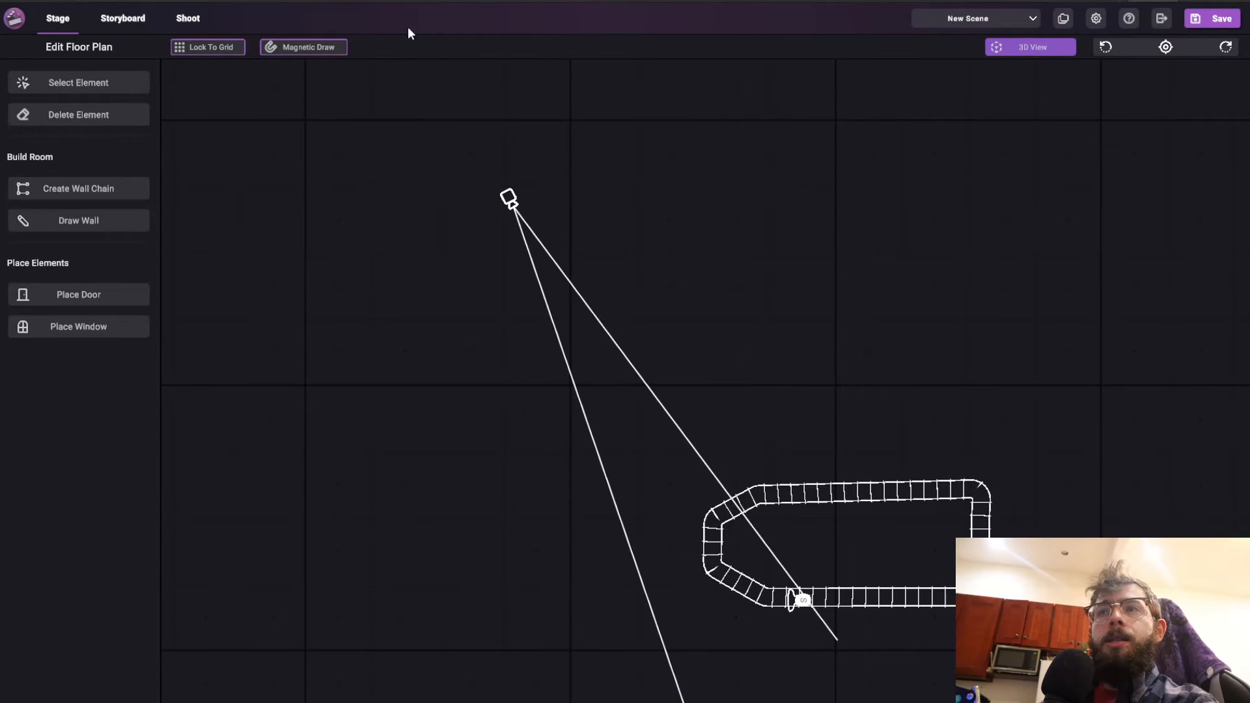
Step: Rotate the floor plan view 90 degrees counterclockwise and reset it to its default orientation
left_click(1105, 48)
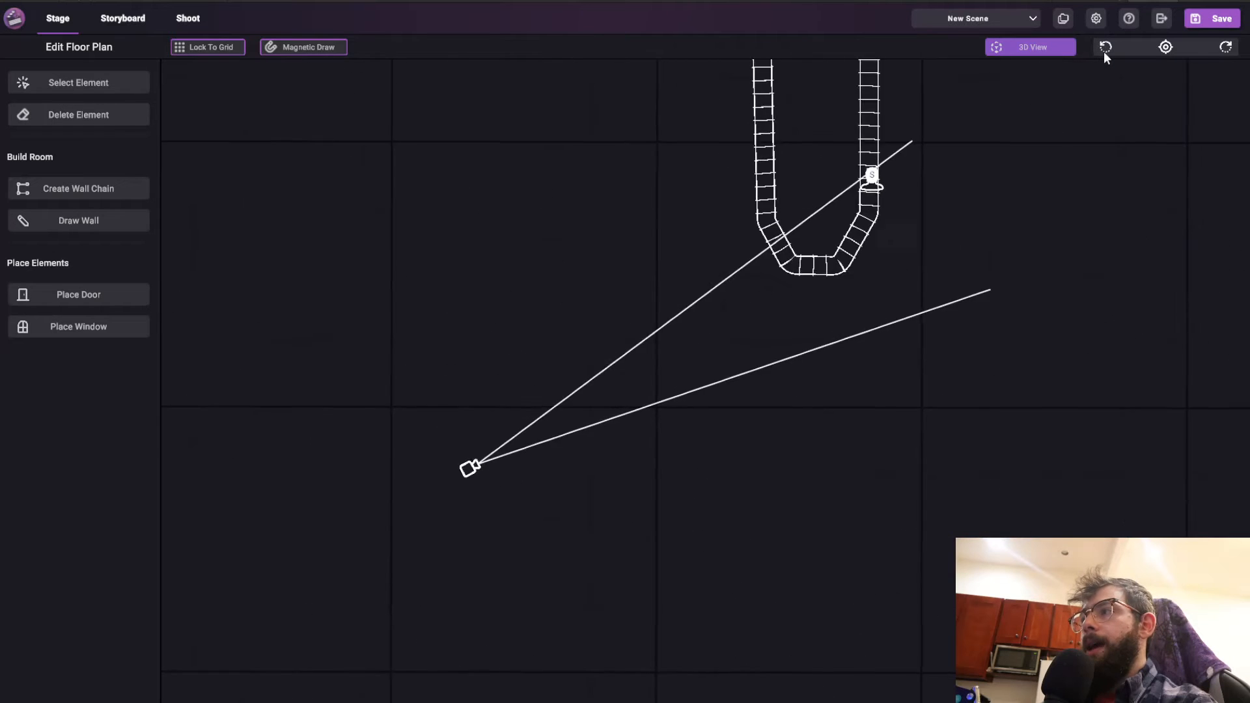
left_click(1171, 46)
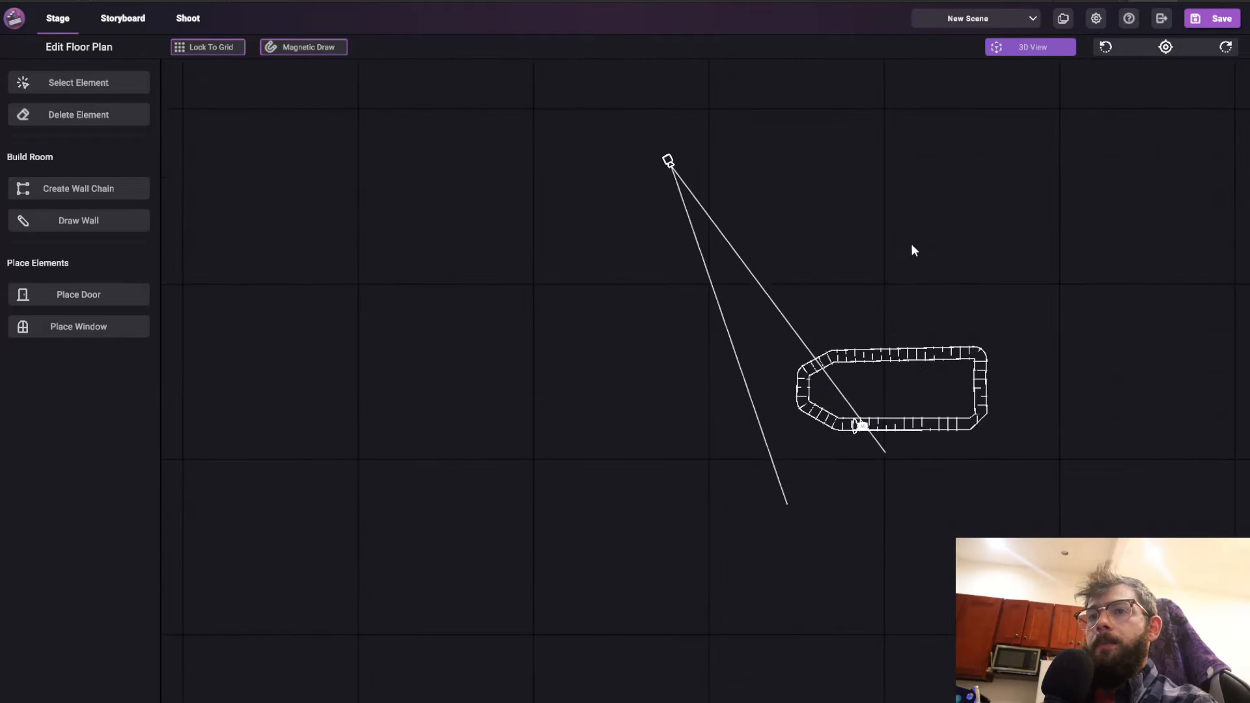
Step: Examine the camera symbol, its field-of-view lines and the track up close in the floor plan
scroll(914, 251, "up", 5)
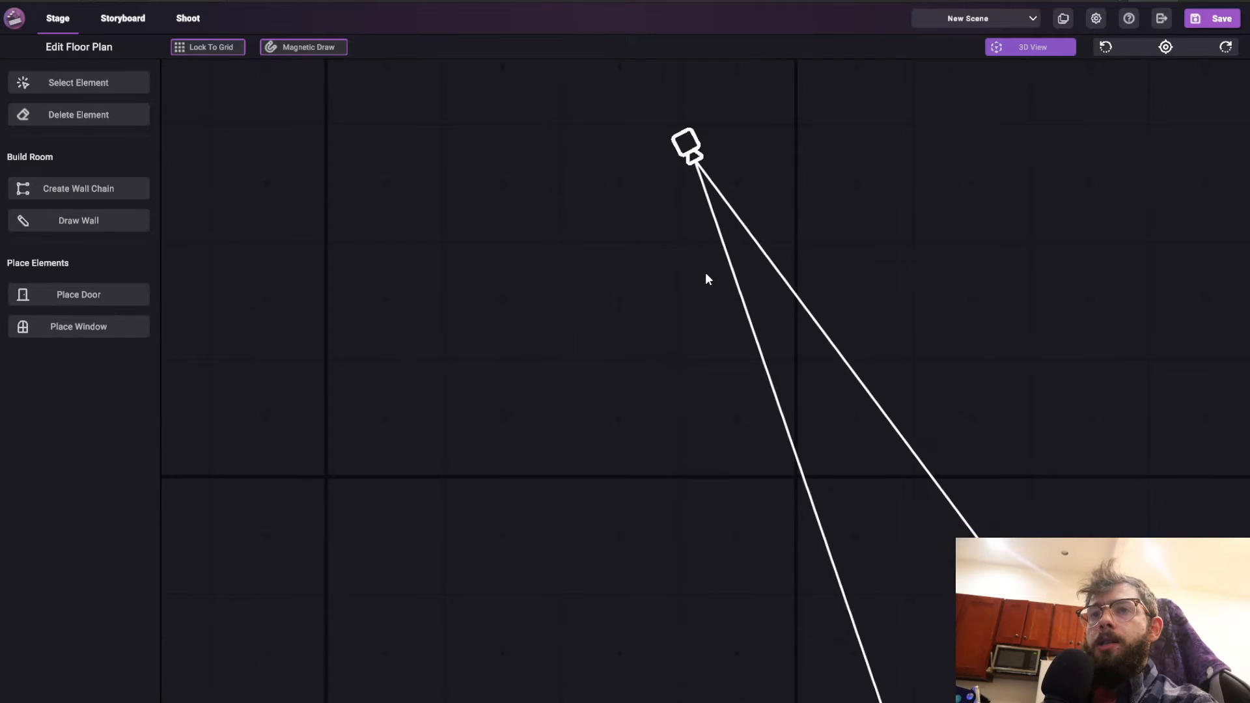
scroll(706, 278, "down", 4)
scroll(748, 564, "up", 3)
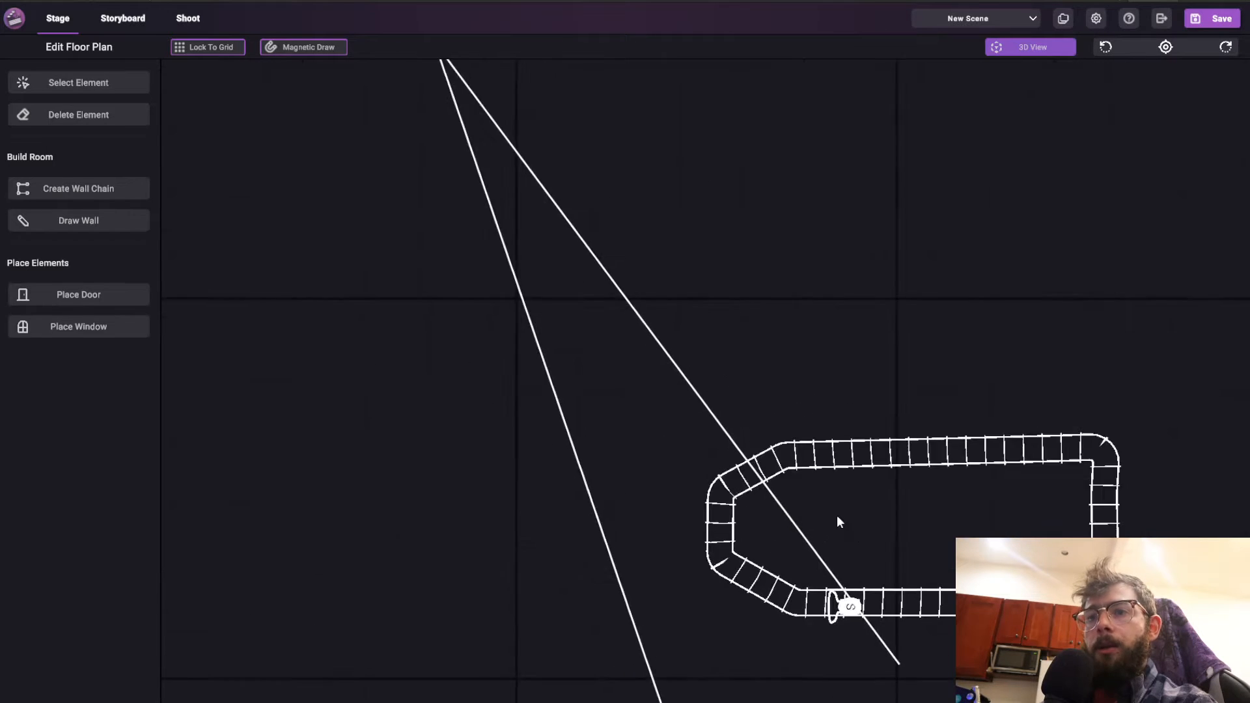
scroll(642, 539, "up", 2)
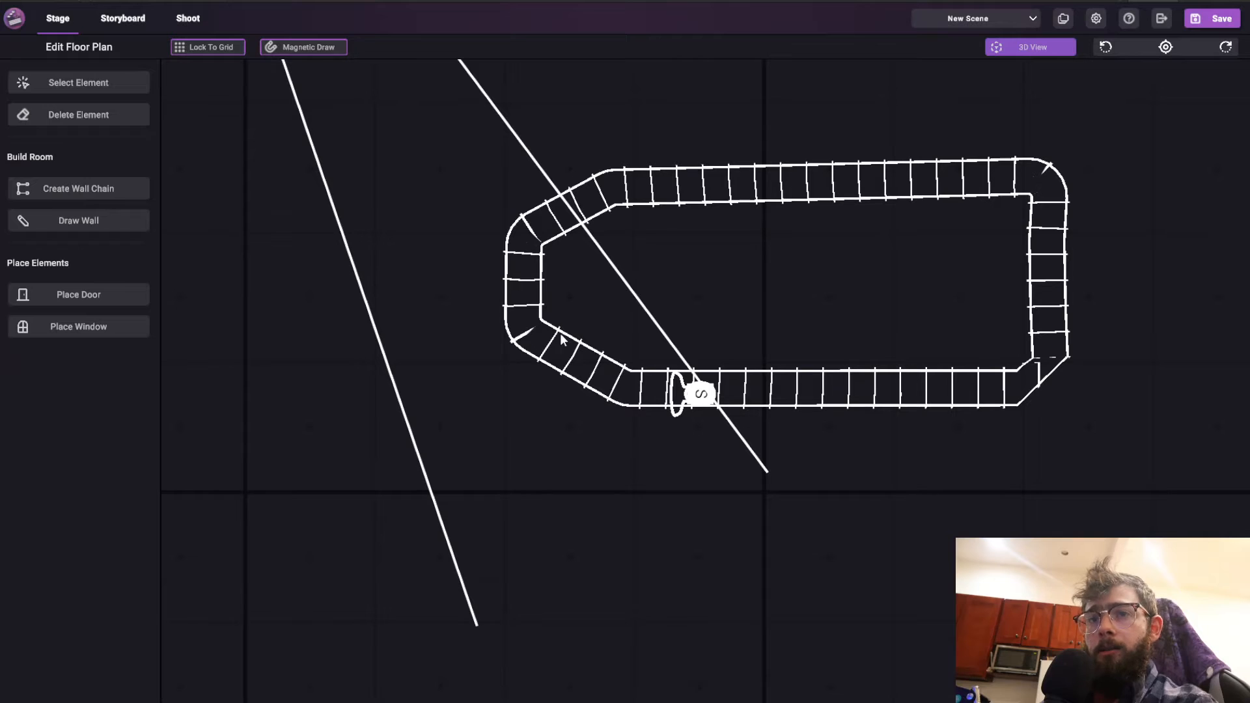
Step: Return to the 3D view and move the free camera close to the track
left_click(1033, 48)
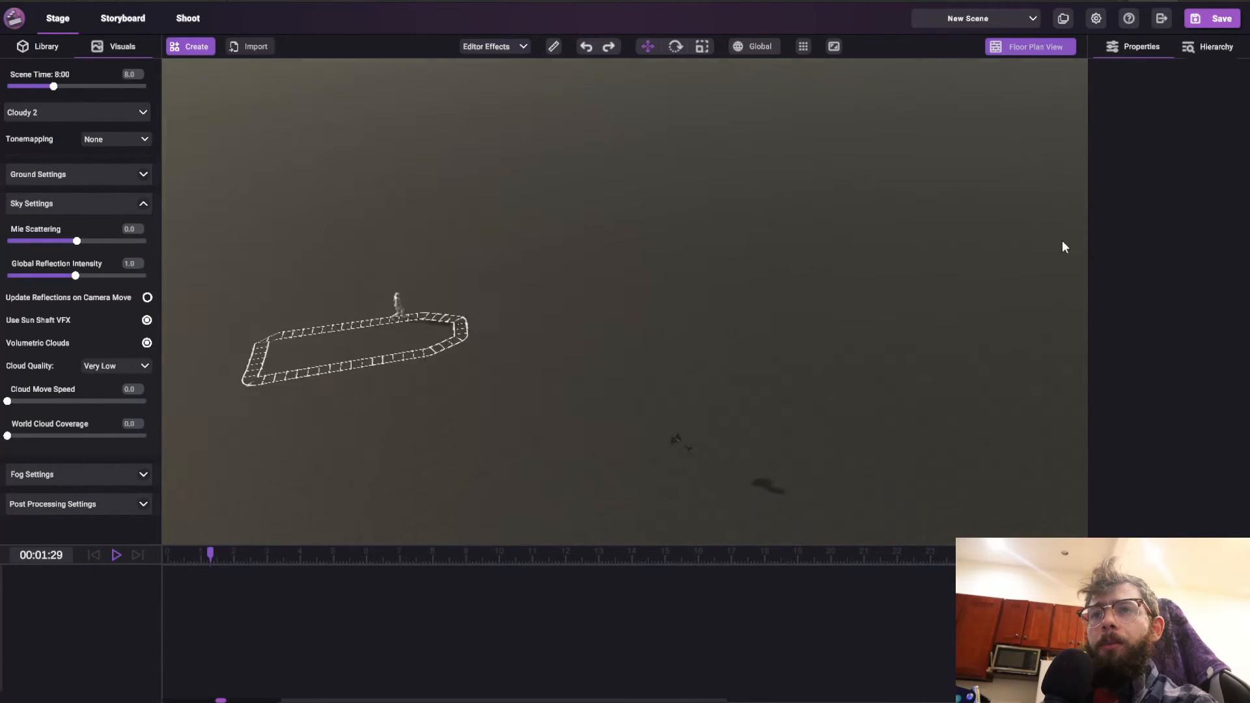
left_click(776, 391)
left_click_drag(776, 391, 527, 286)
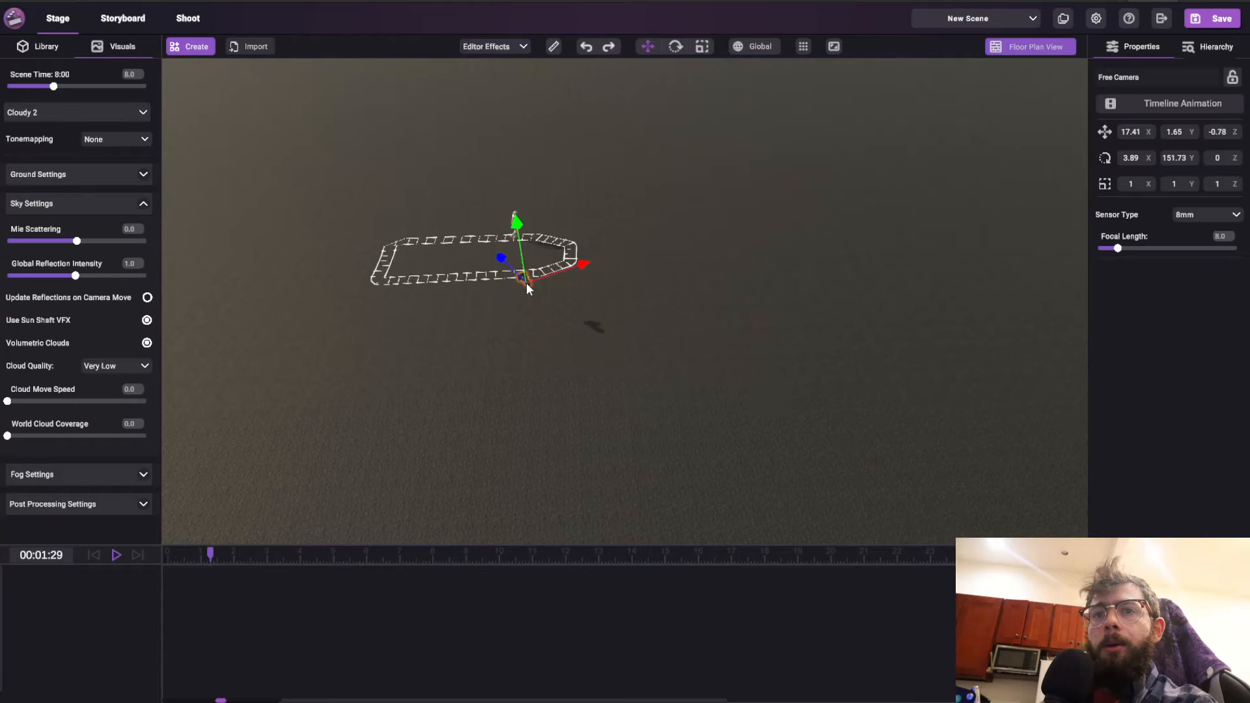
Step: Show the active camera viewfinder, set the focal length to about 5.8 mm and move the camera to about X 16.73, Z -2.62
left_click(835, 46)
left_click(1111, 249)
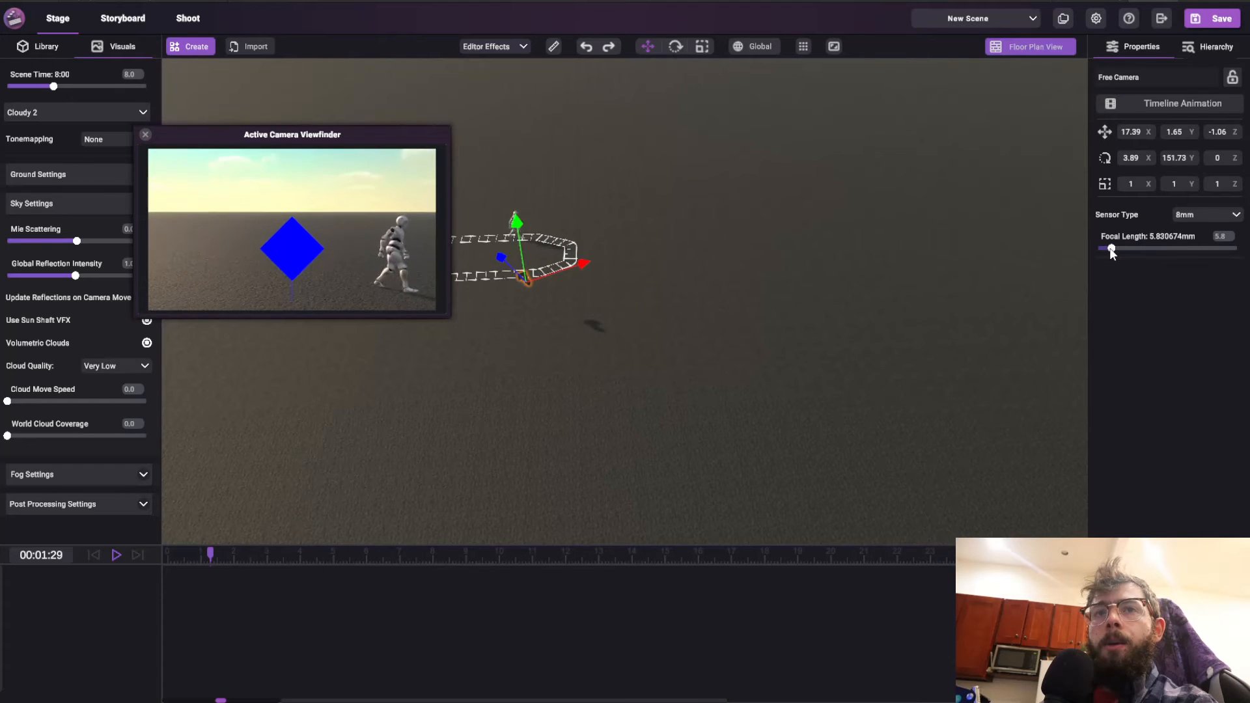
left_click_drag(573, 295, 517, 277)
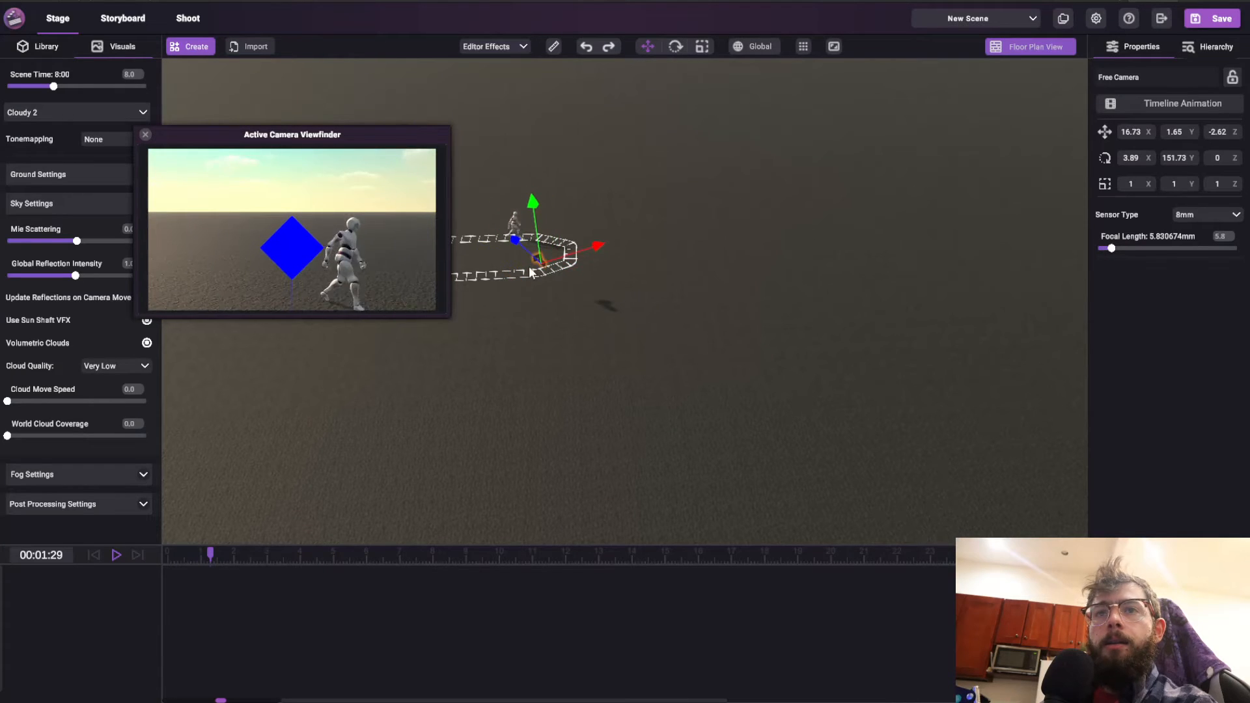
Step: Compare the live viewfinder picture with the camera's field-of-view lines and the mannequin in the floor plan view
left_click(1055, 48)
left_click_drag(435, 134, 656, 249)
scroll(869, 276, "up", 3)
left_click_drag(869, 276, 811, 340)
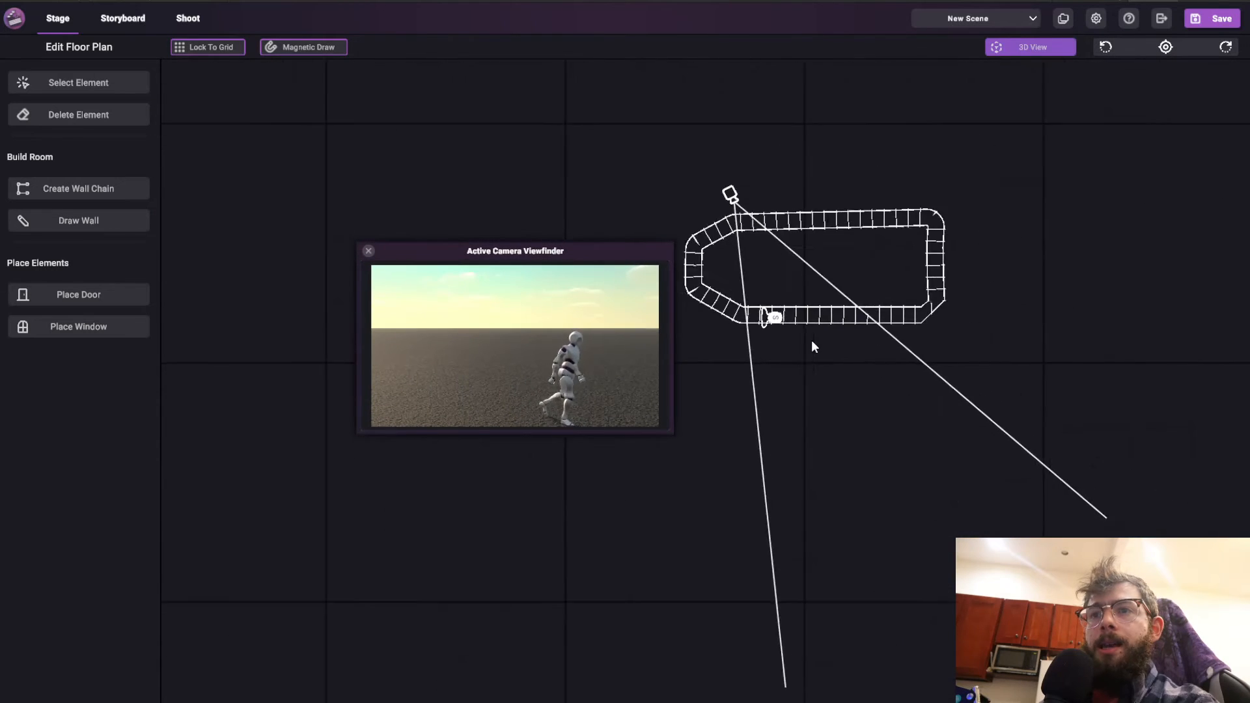
scroll(821, 365, "up", 3)
scroll(844, 410, "up", 2)
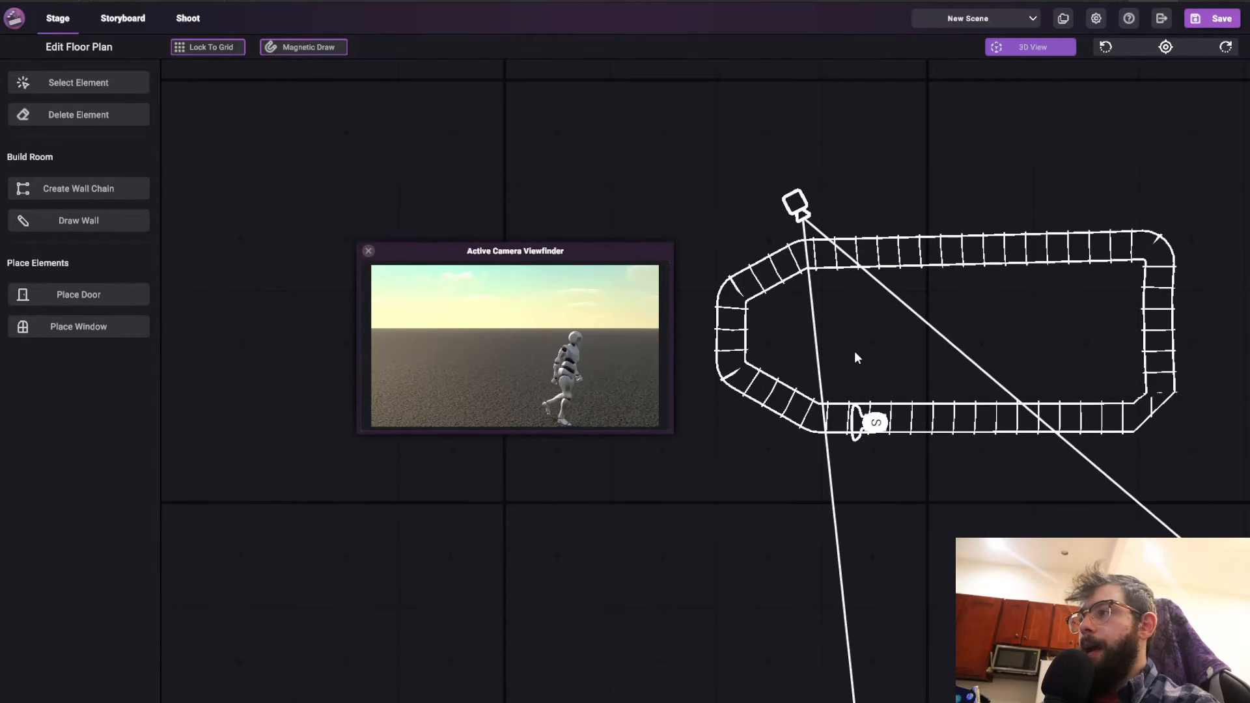
left_click_drag(596, 254, 452, 193)
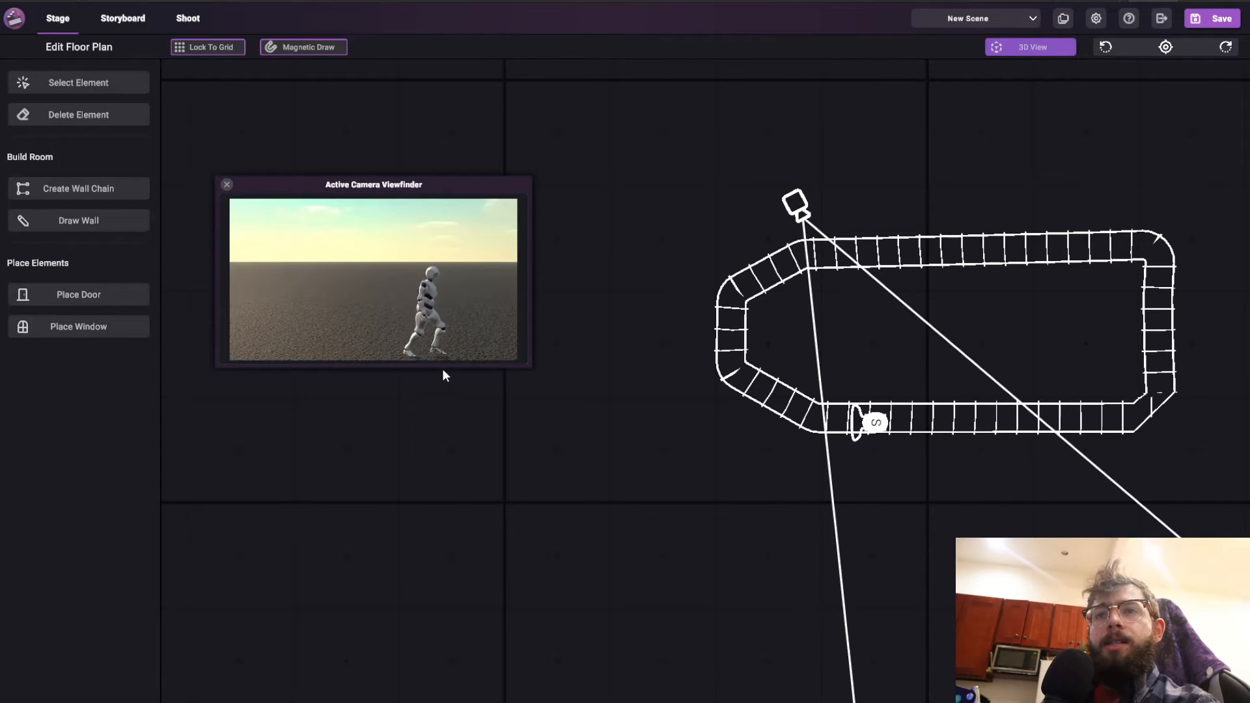
left_click_drag(729, 197, 725, 202)
Step: Close the active camera viewfinder in the 3D view and reopen the floor plan
left_click(1050, 48)
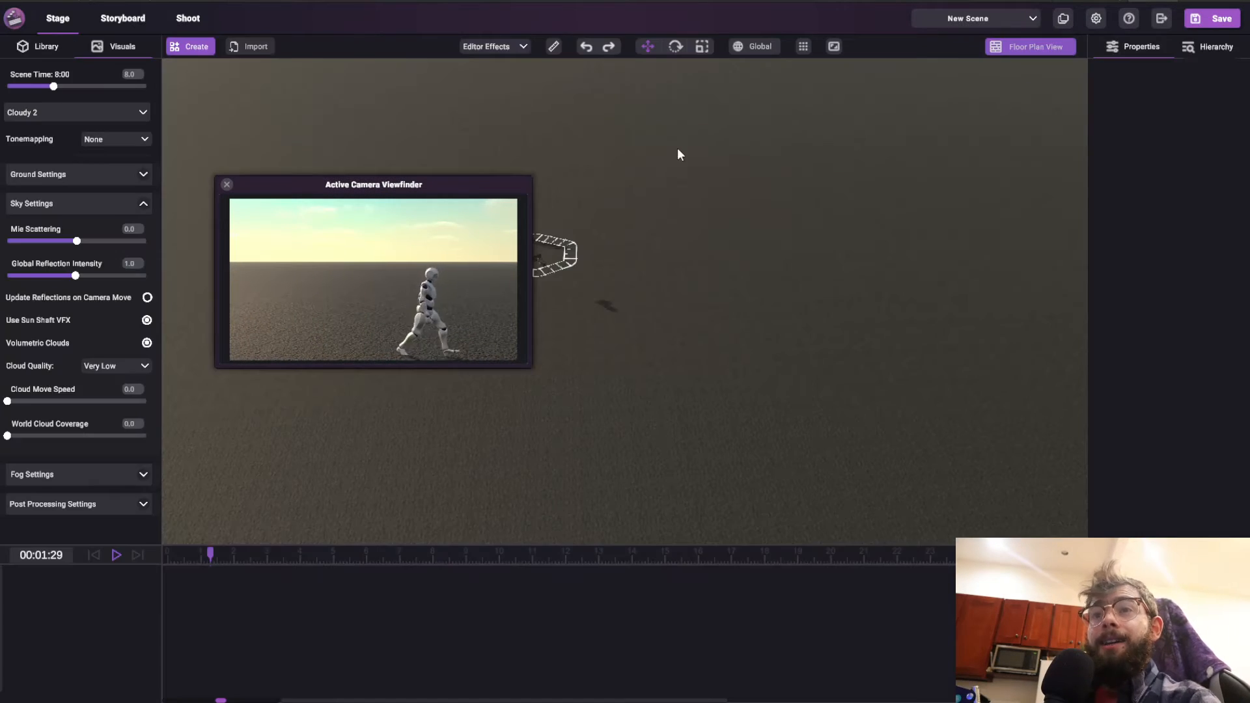
left_click(227, 185)
left_click(1001, 47)
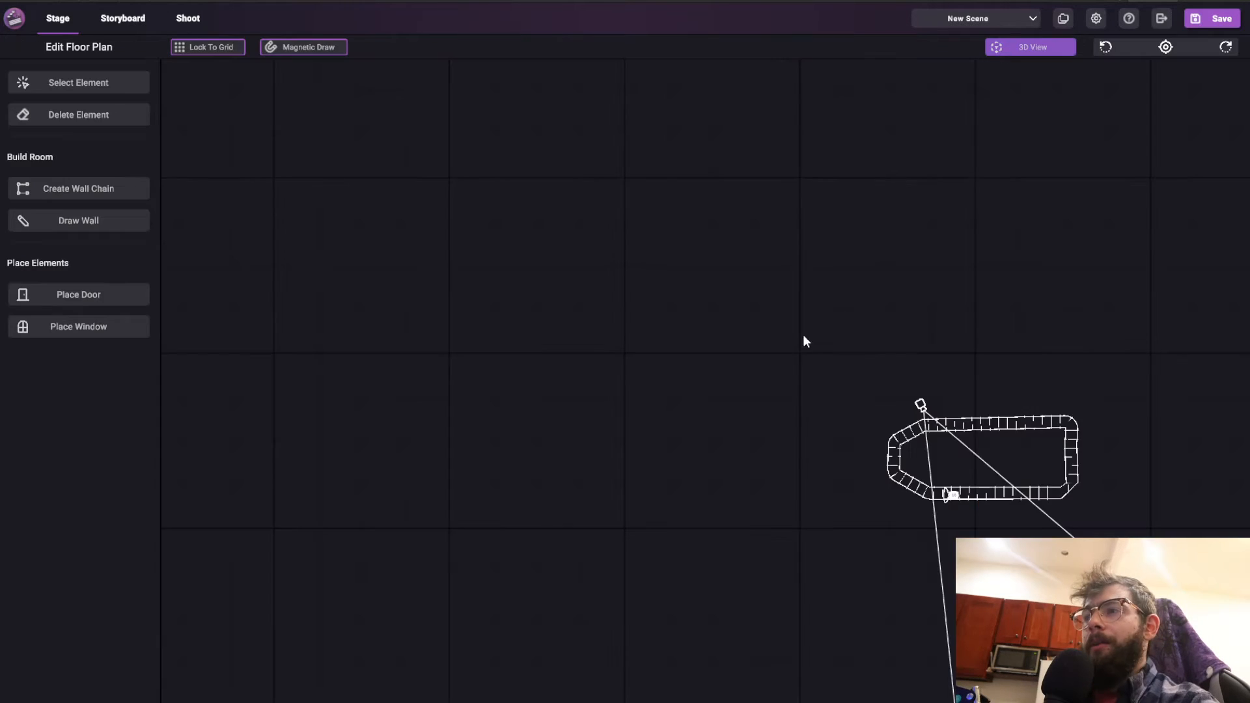
Step: Create a closed rectangular wall chain enclosing the camera, the whole track and the mannequin
left_click_drag(725, 280, 593, 401)
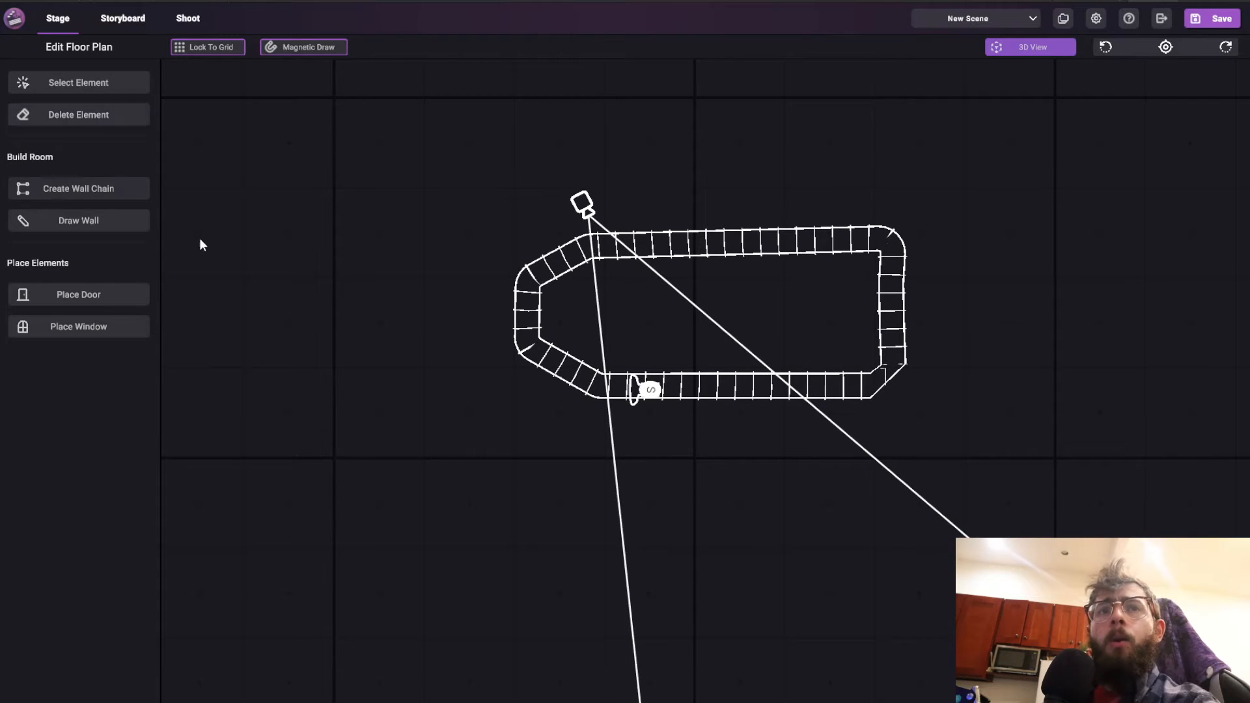
mouse_move(443, 422)
left_mouse_down()
mouse_move(549, 204)
mouse_move(478, 422)
mouse_move(433, 427)
left_mouse_up()
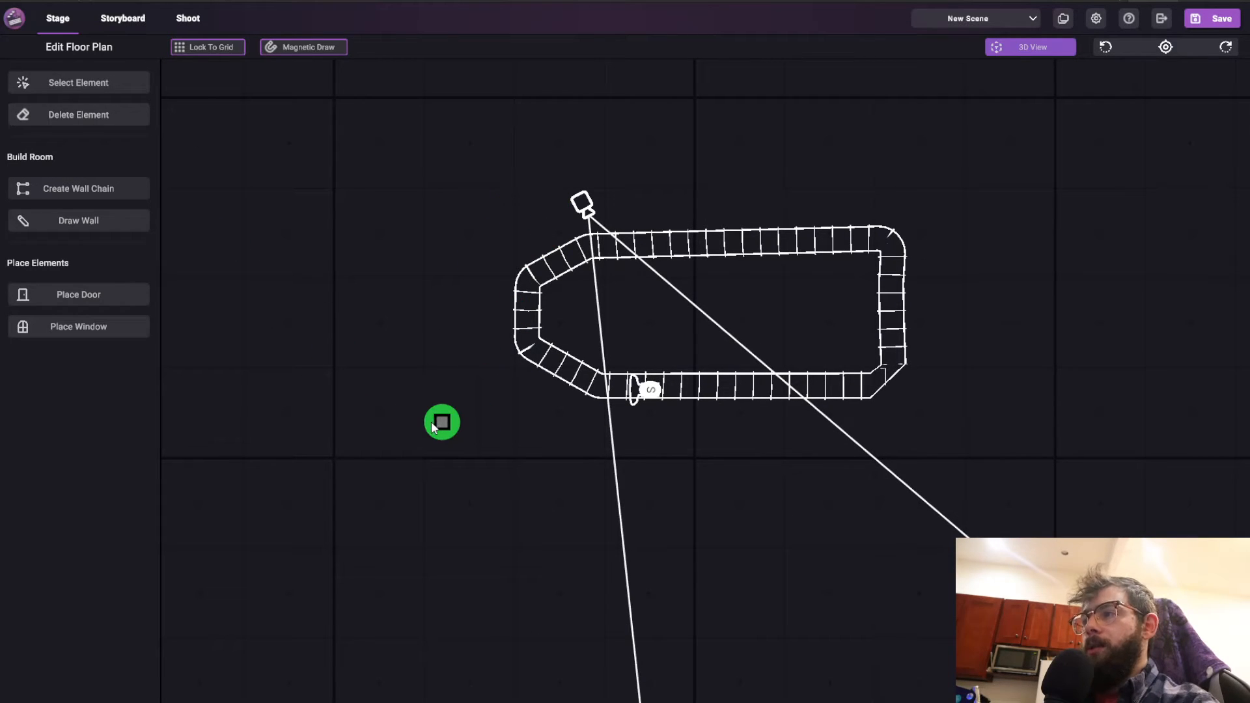
left_click(450, 143)
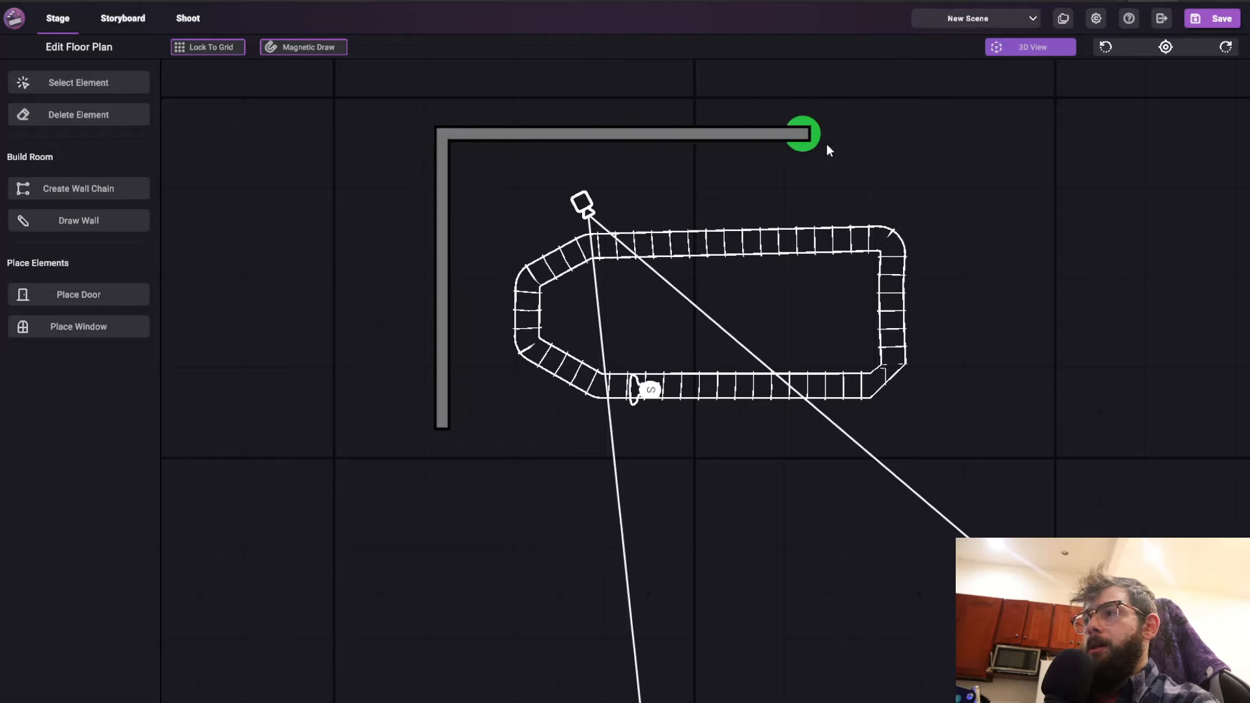
left_click(947, 147)
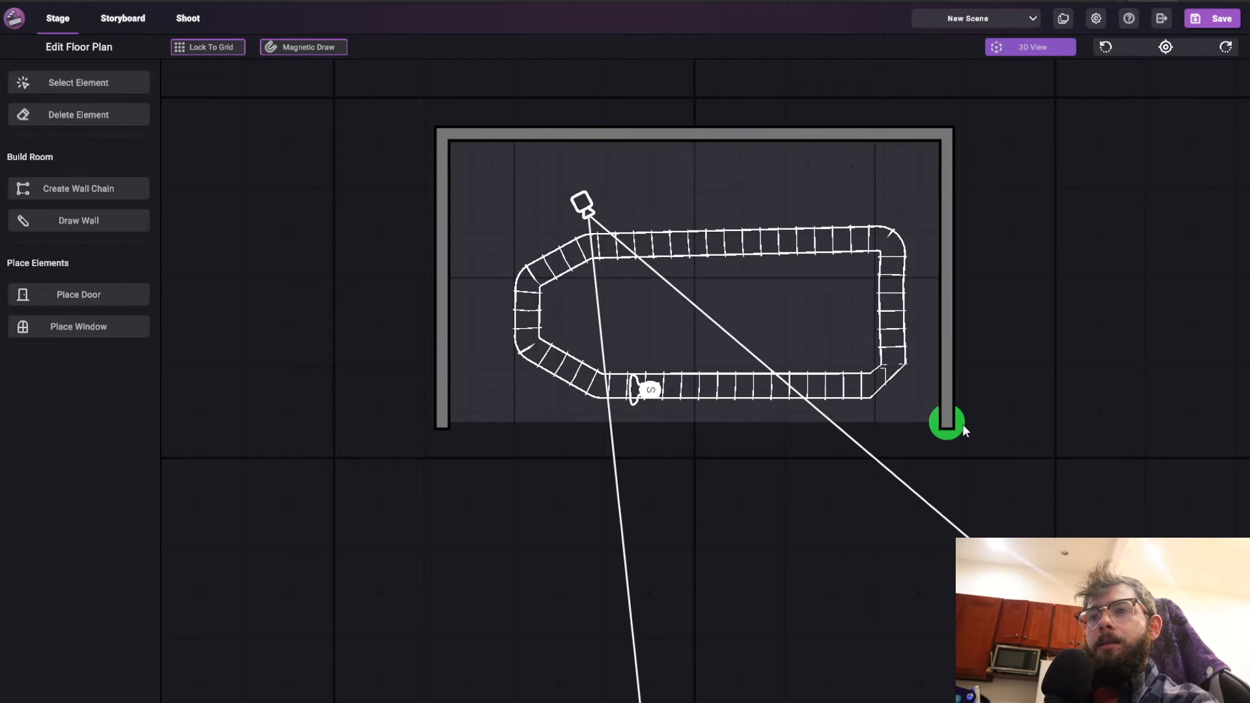
left_click(952, 425)
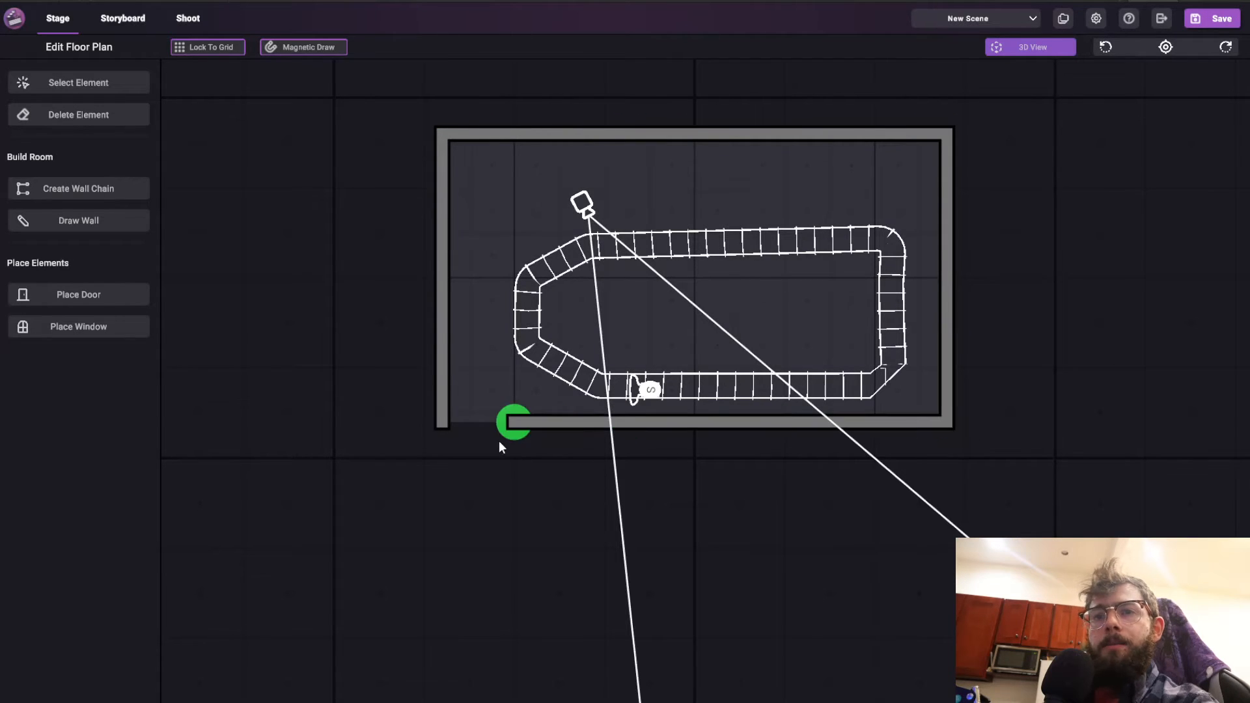
left_click(447, 421)
Step: Draw two parallel walls across the full length of the room, one through the track's middle and one between track and camera
left_click(93, 225)
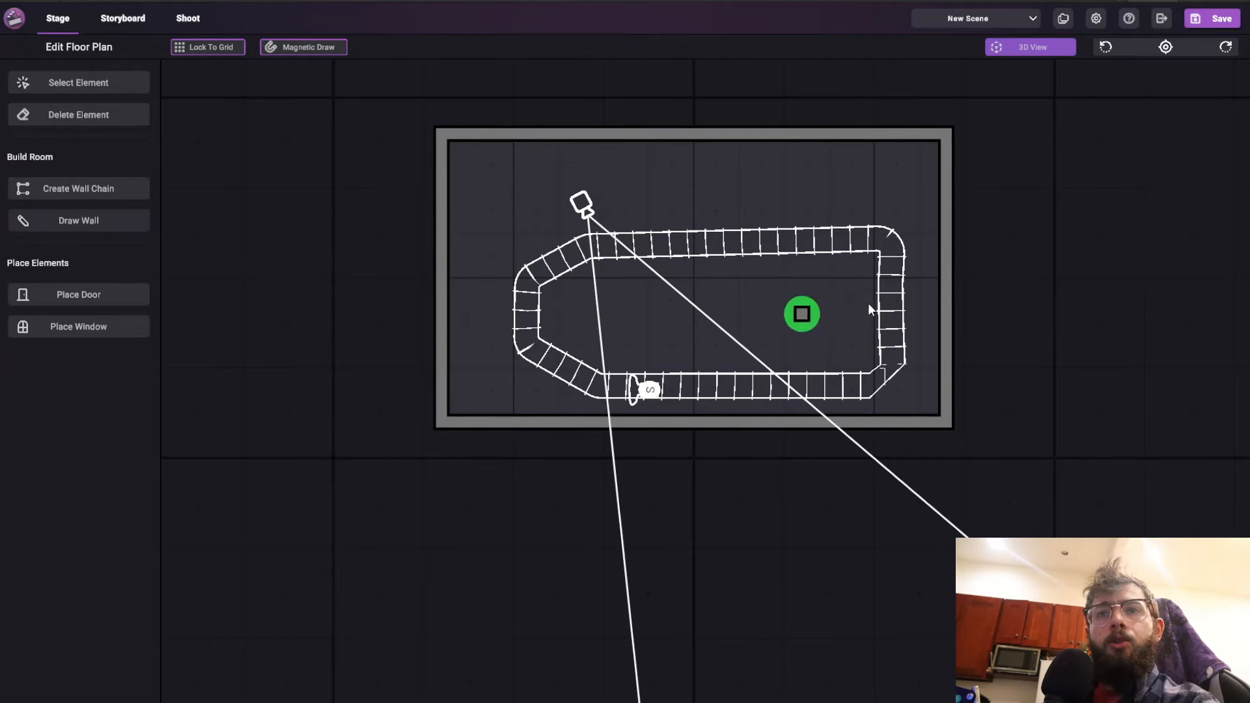
left_click(953, 306)
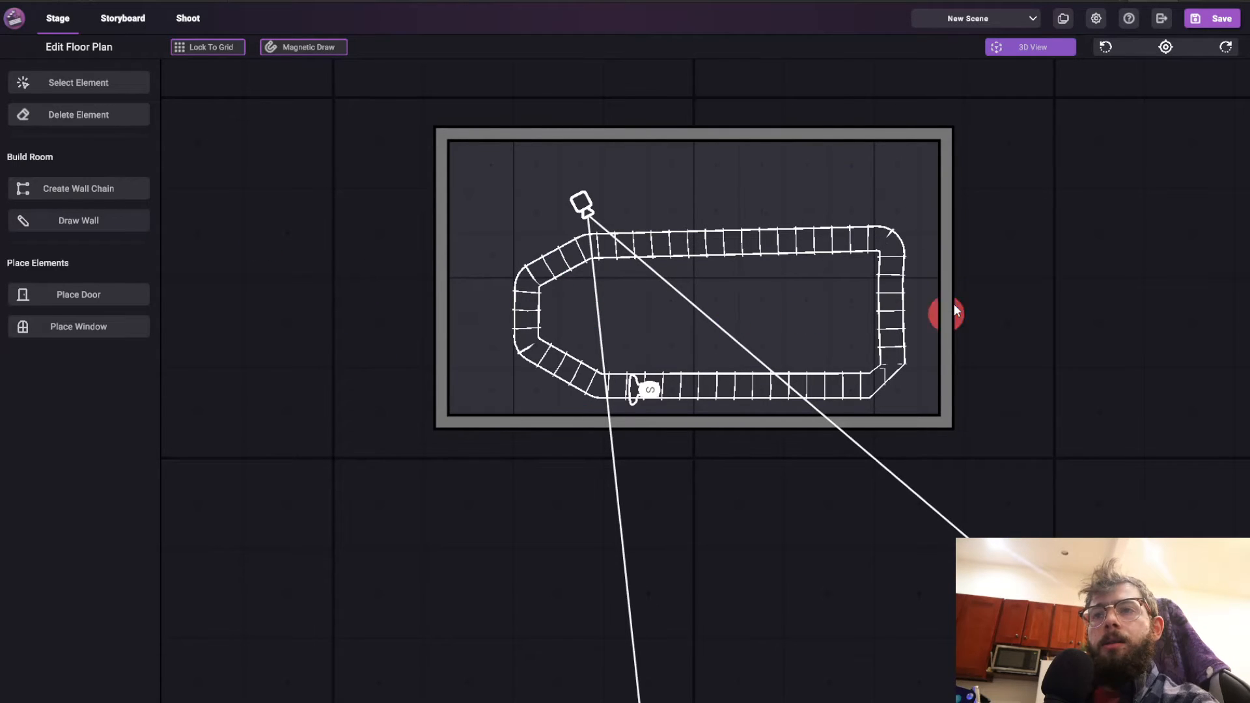
left_click(449, 301)
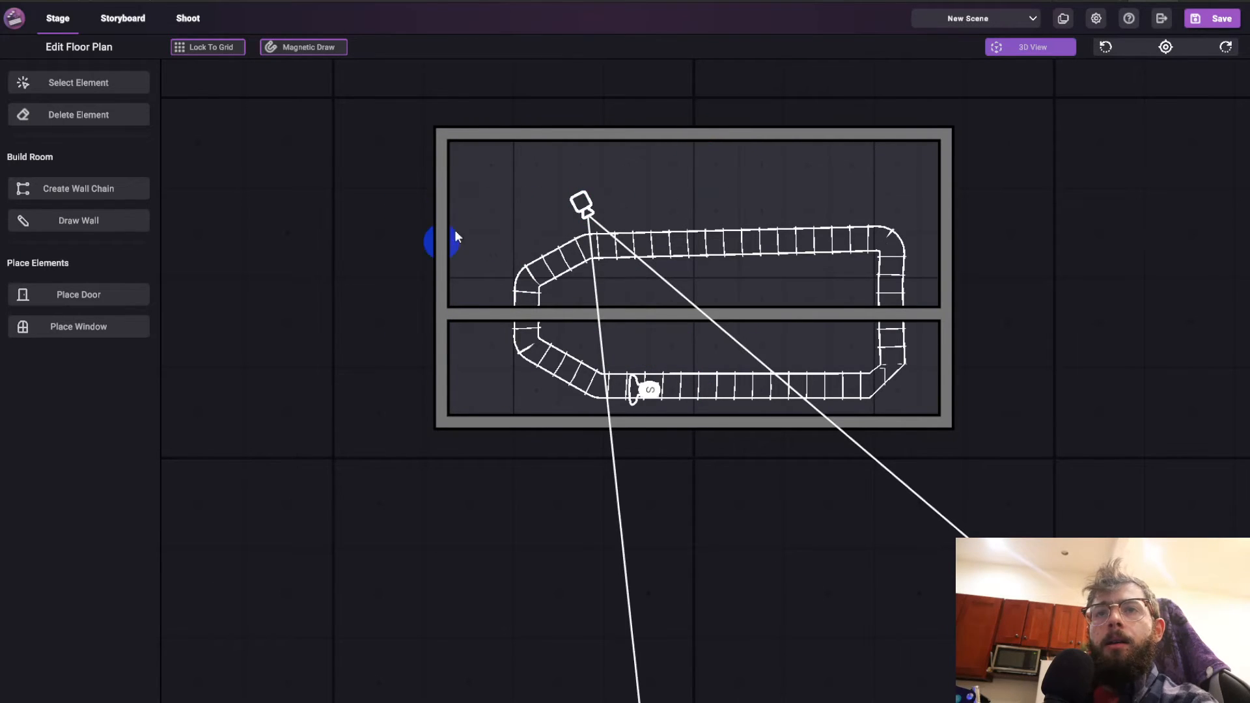
left_click(438, 211)
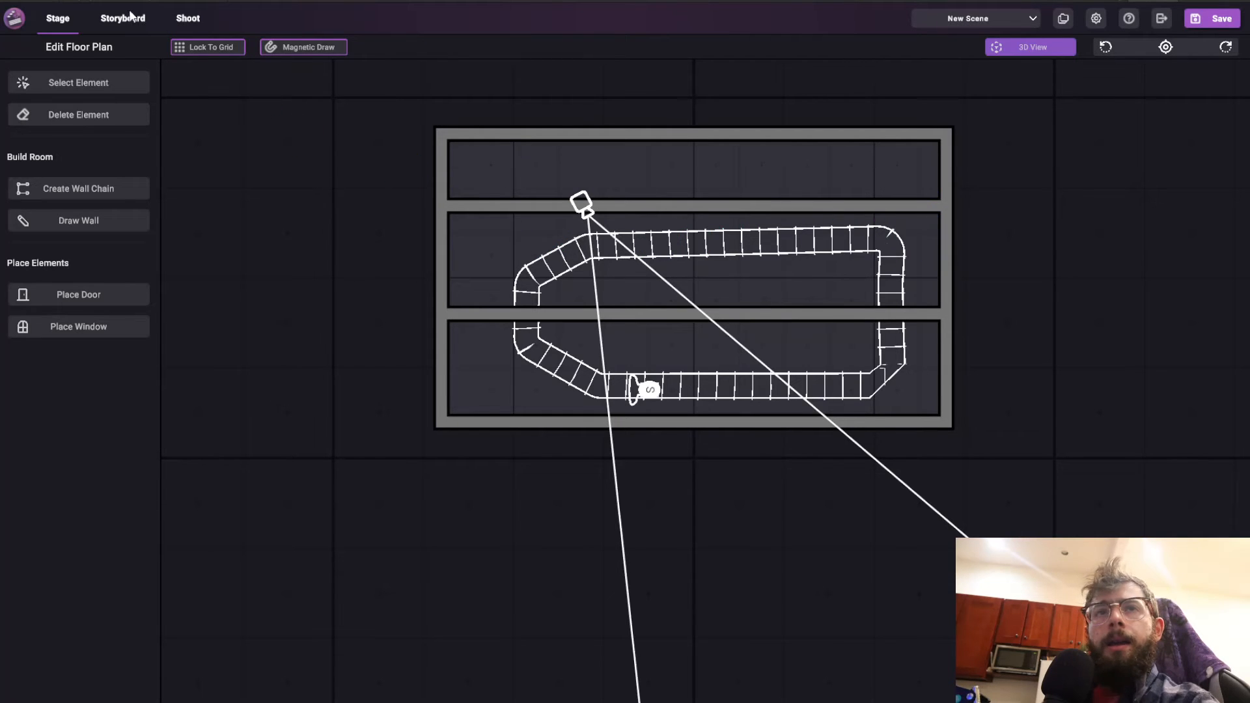
Step: Switch to the 3D view and examine the walled room and its partitions from above
left_click(184, 22)
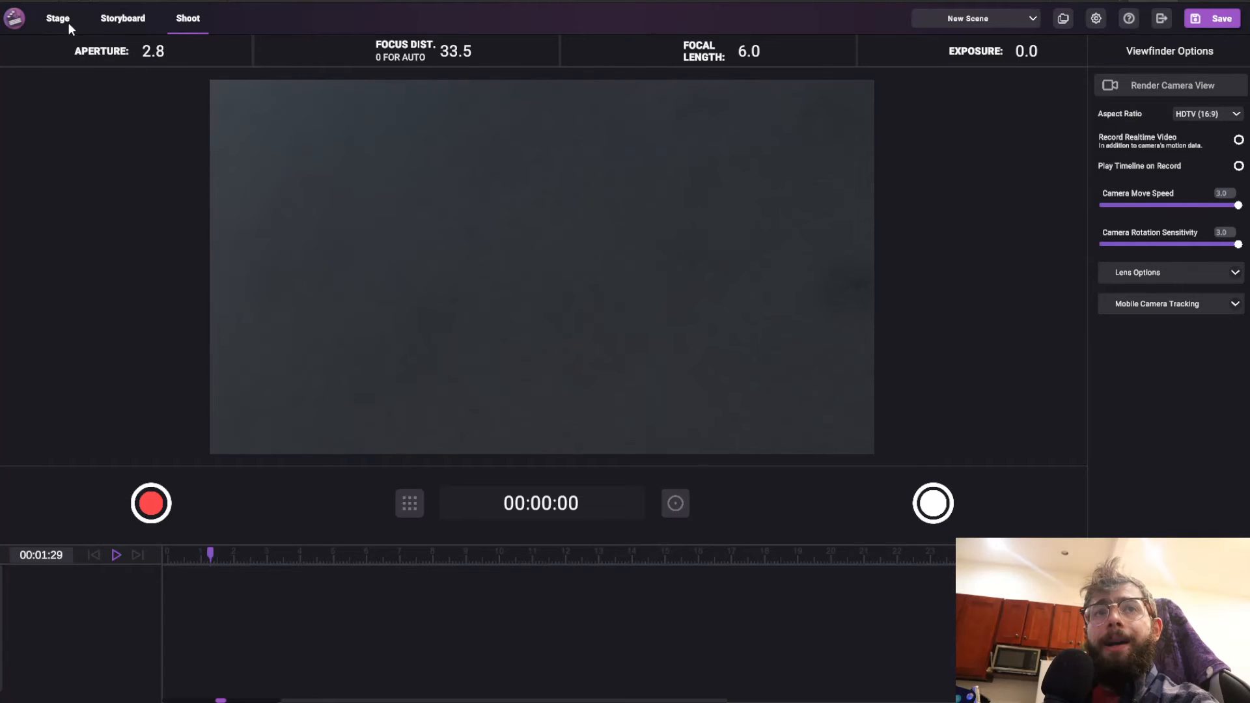
left_click(68, 22)
left_click(1032, 47)
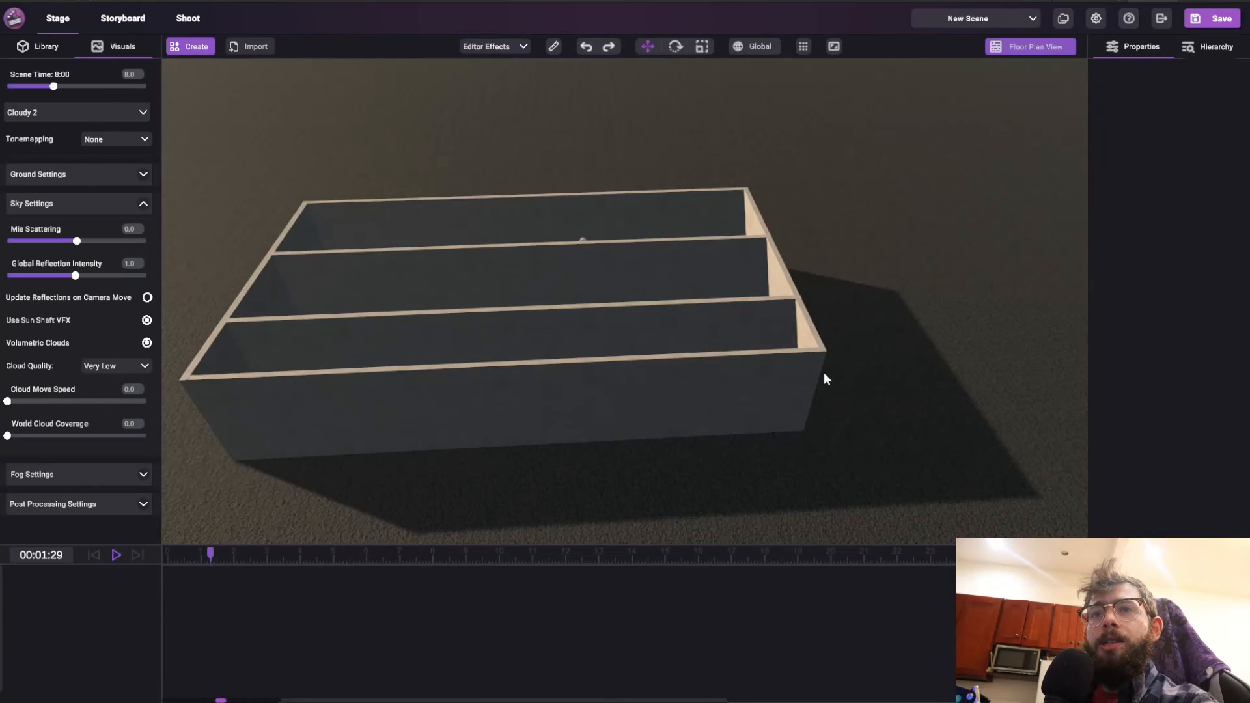
right_click_drag(824, 373, 736, 612)
middle_click_drag(650, 443, 644, 361)
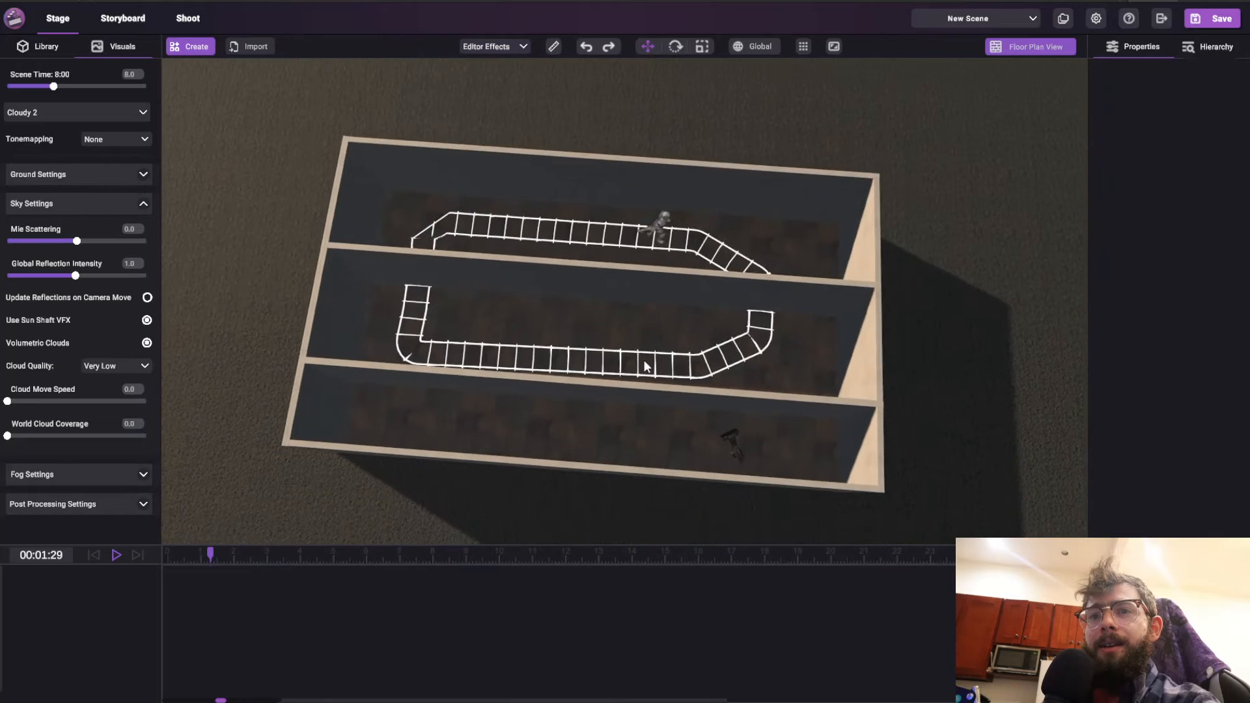
scroll(664, 366, "up", 2)
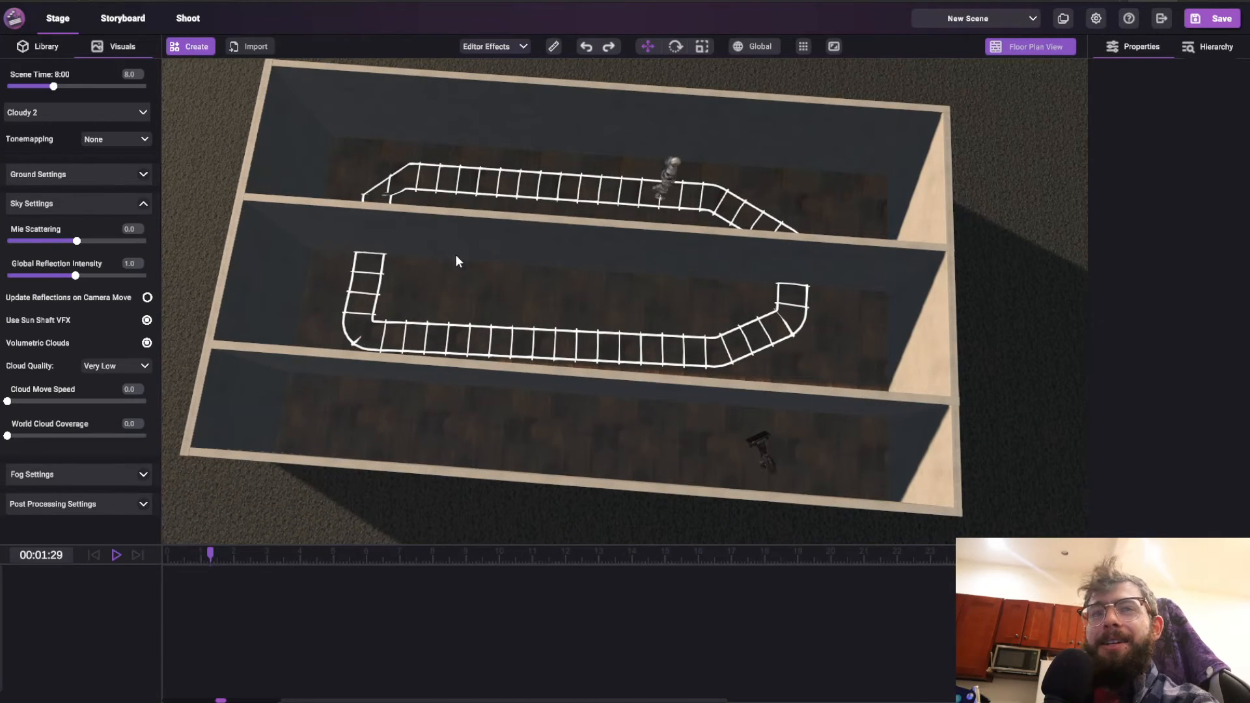
Step: In the floor plan, place a door at each track crossing of the middle wall and a window in the wall facing the camera
left_click(1027, 47)
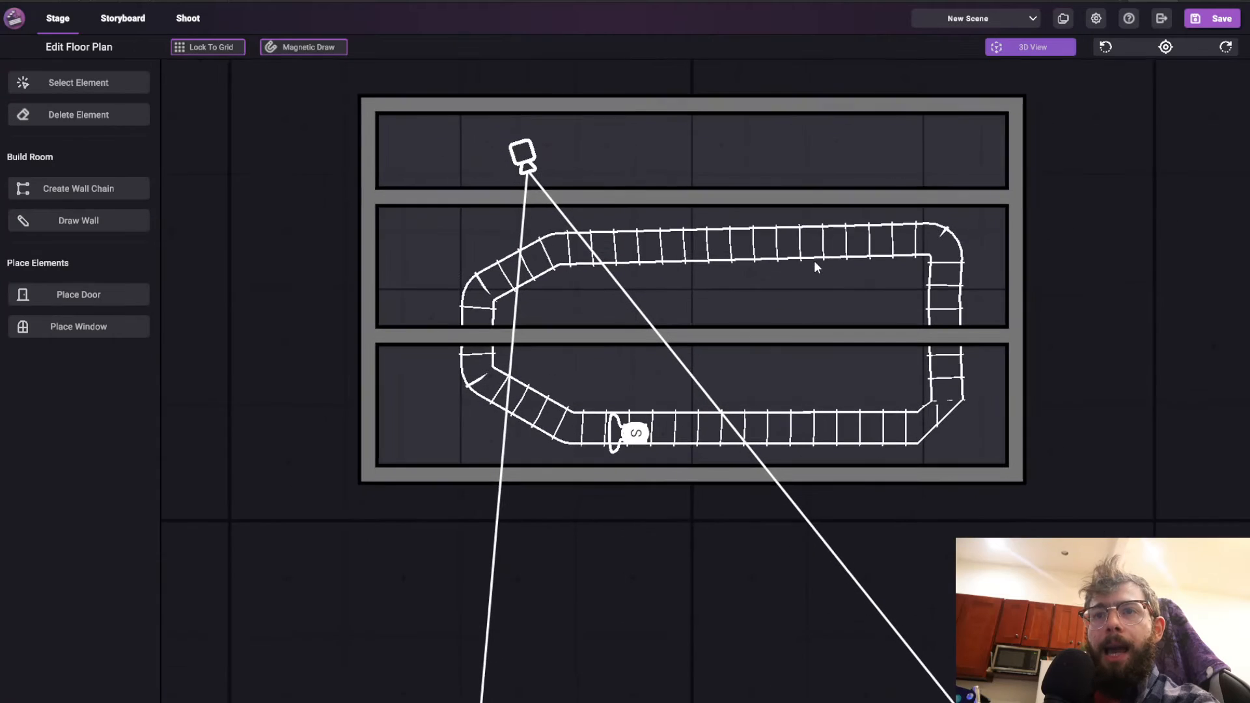
left_click(92, 295)
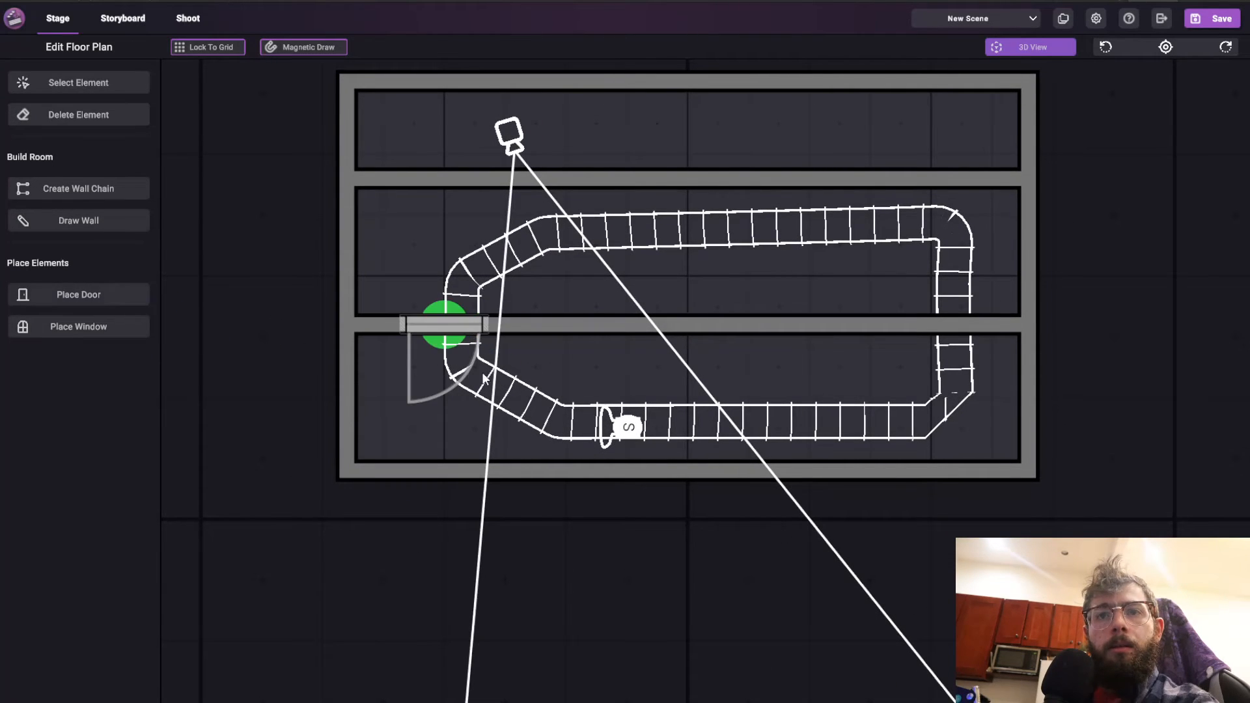
left_click(483, 378)
left_click(957, 322)
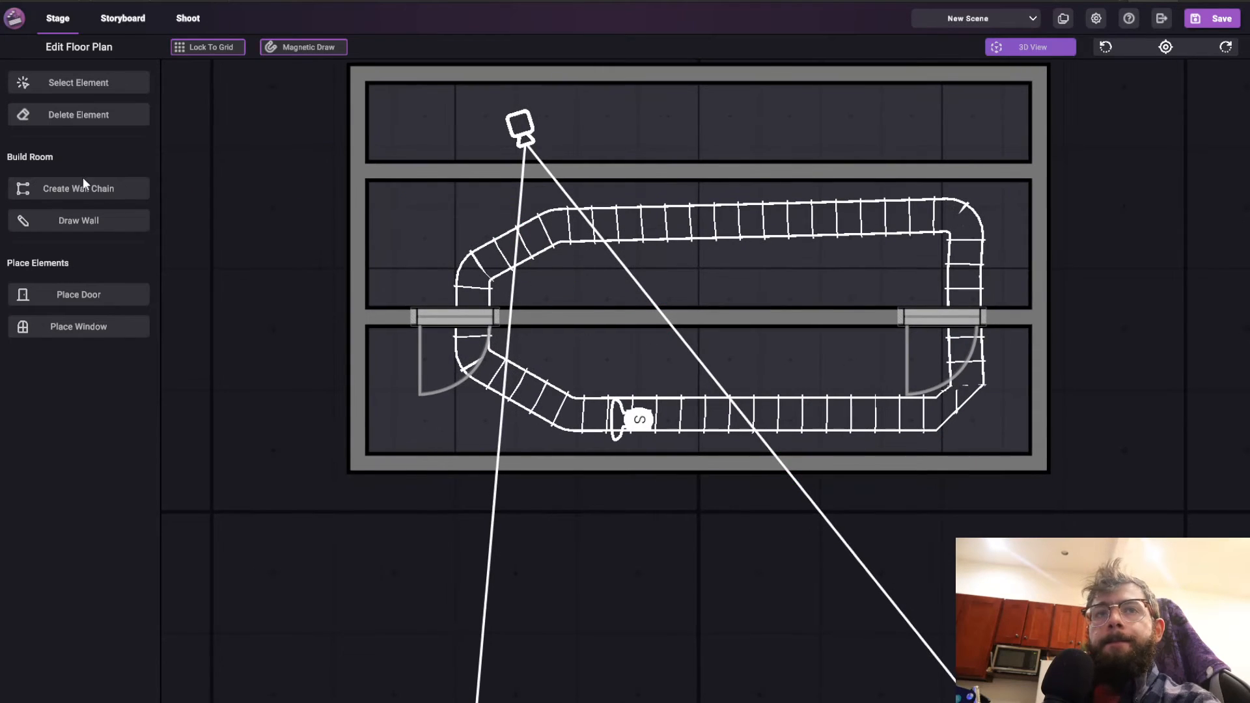
left_click(84, 326)
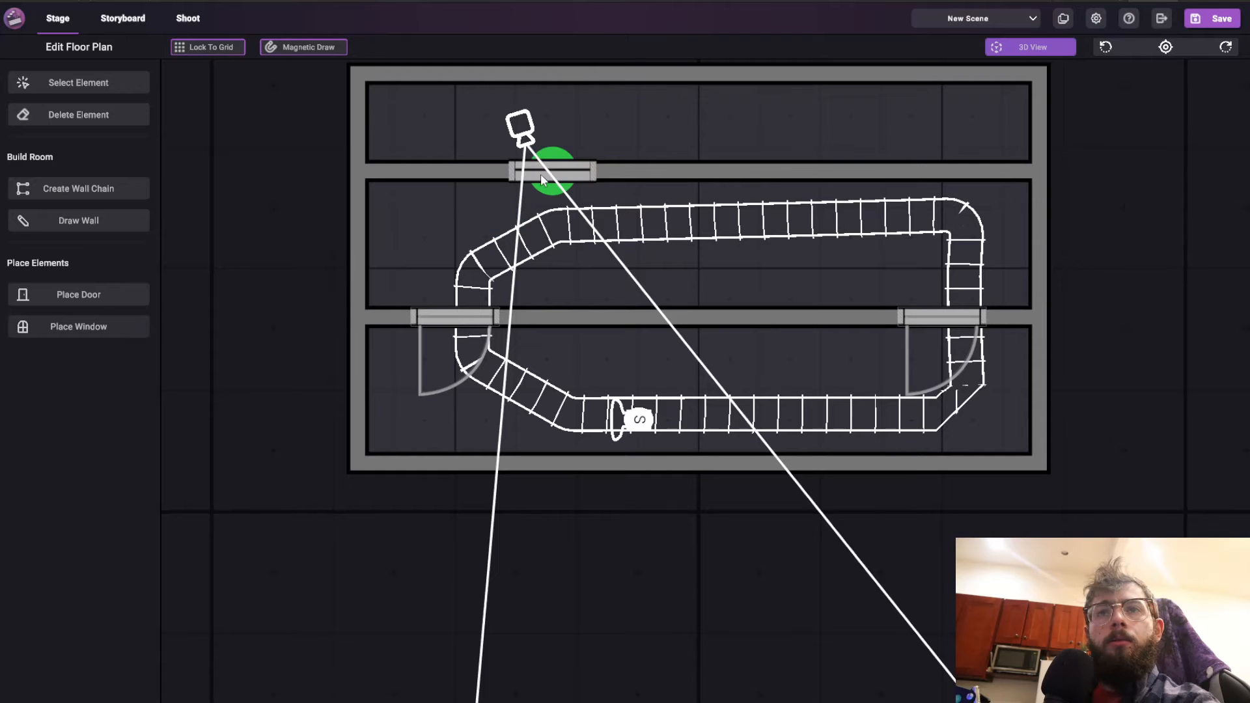
left_click(522, 204)
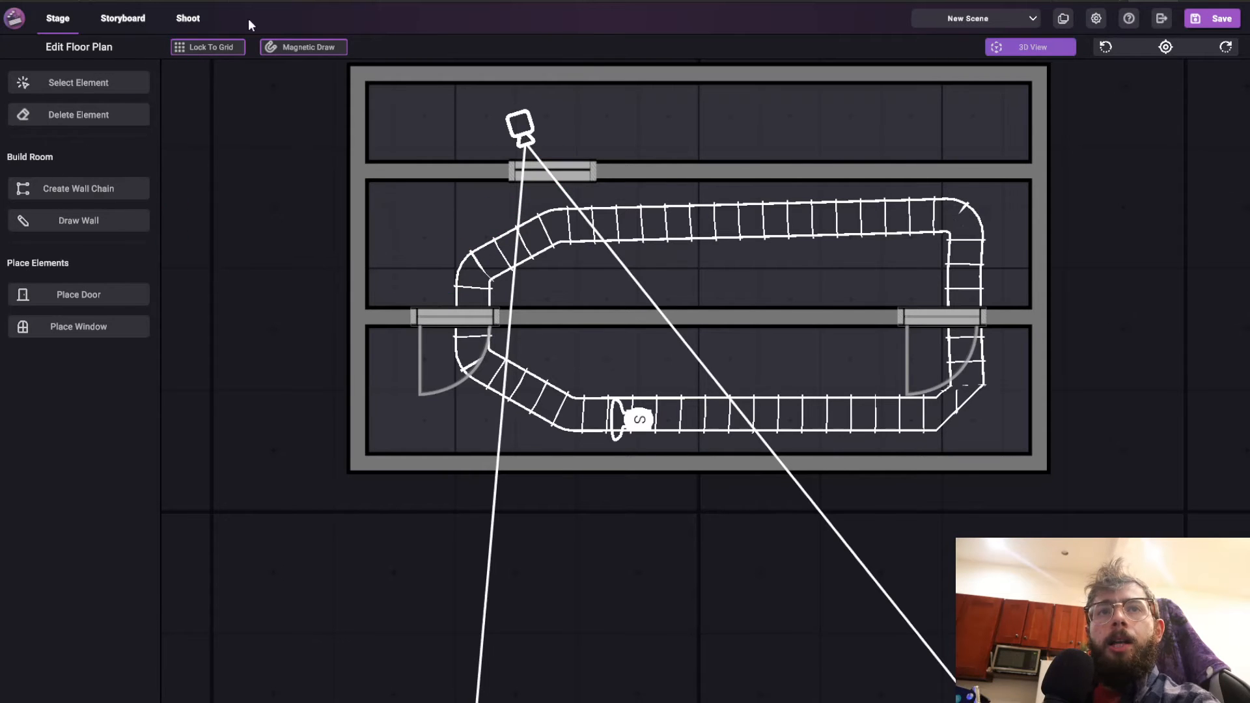
Step: Inspect the doors and window in the 3D view and check how the track runs through the doorways
left_click(1022, 52)
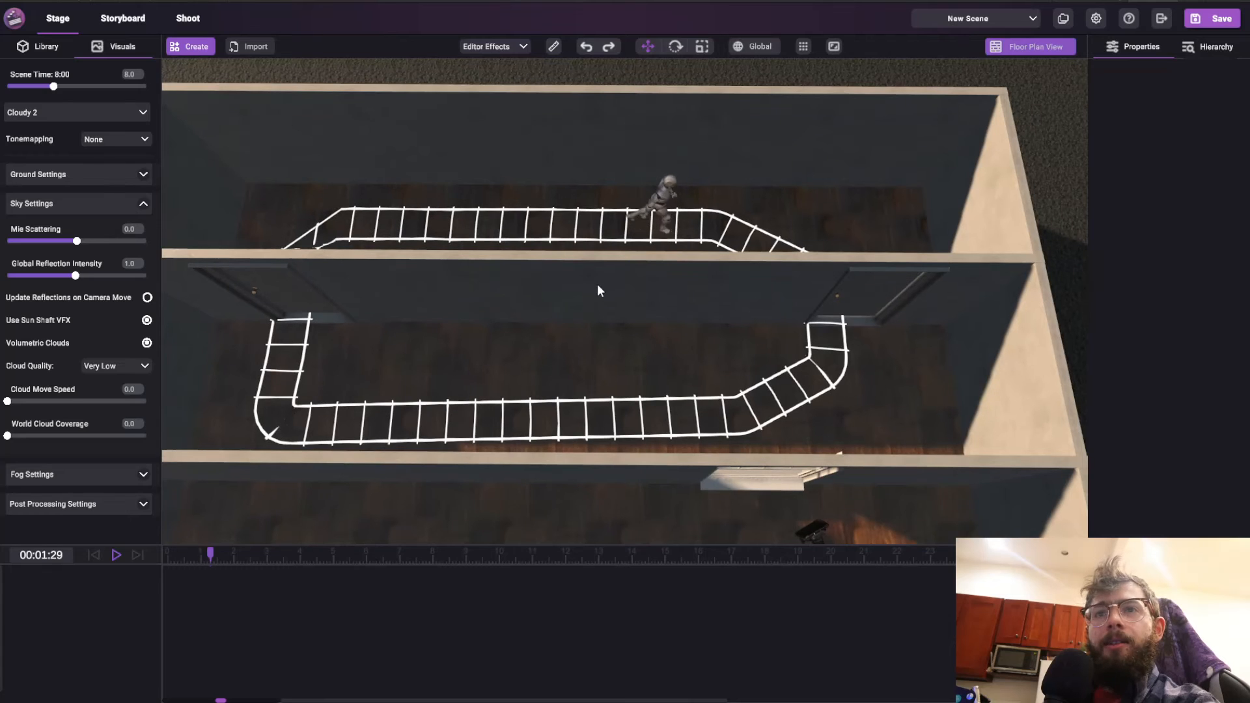
middle_click_drag(597, 286, 599, 291)
middle_click_drag(708, 293, 972, 307)
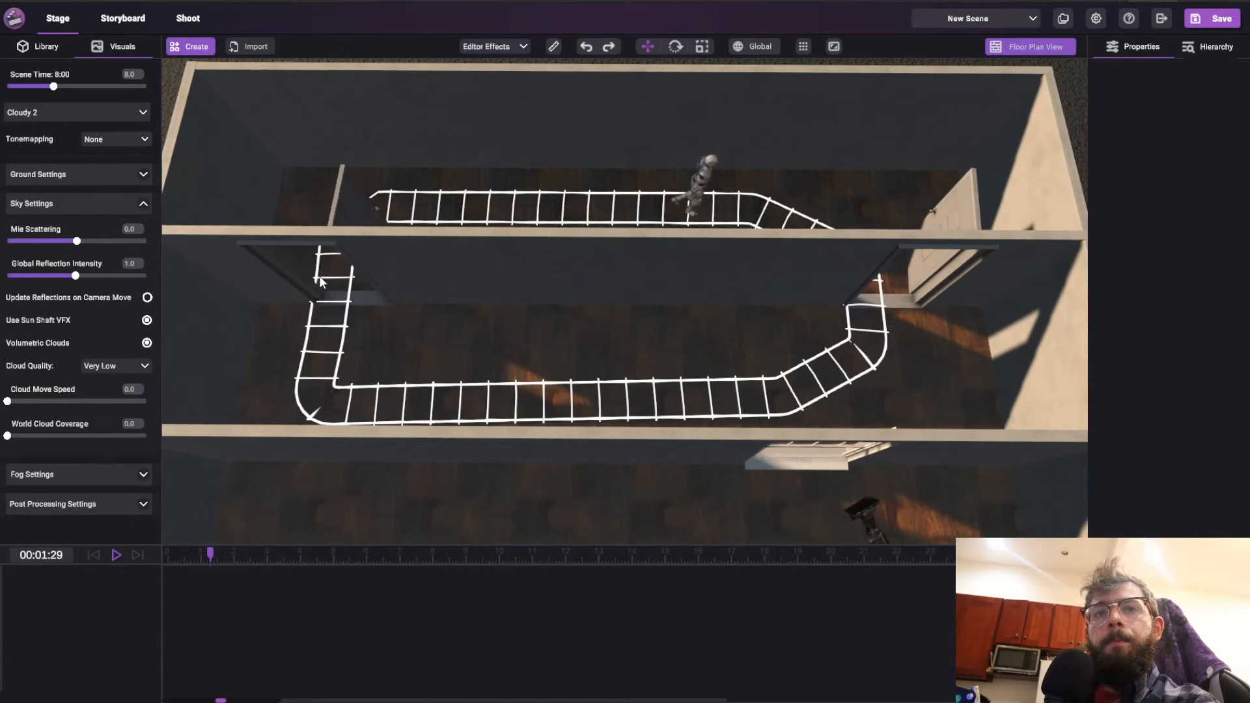
middle_click_drag(455, 311, 908, 369)
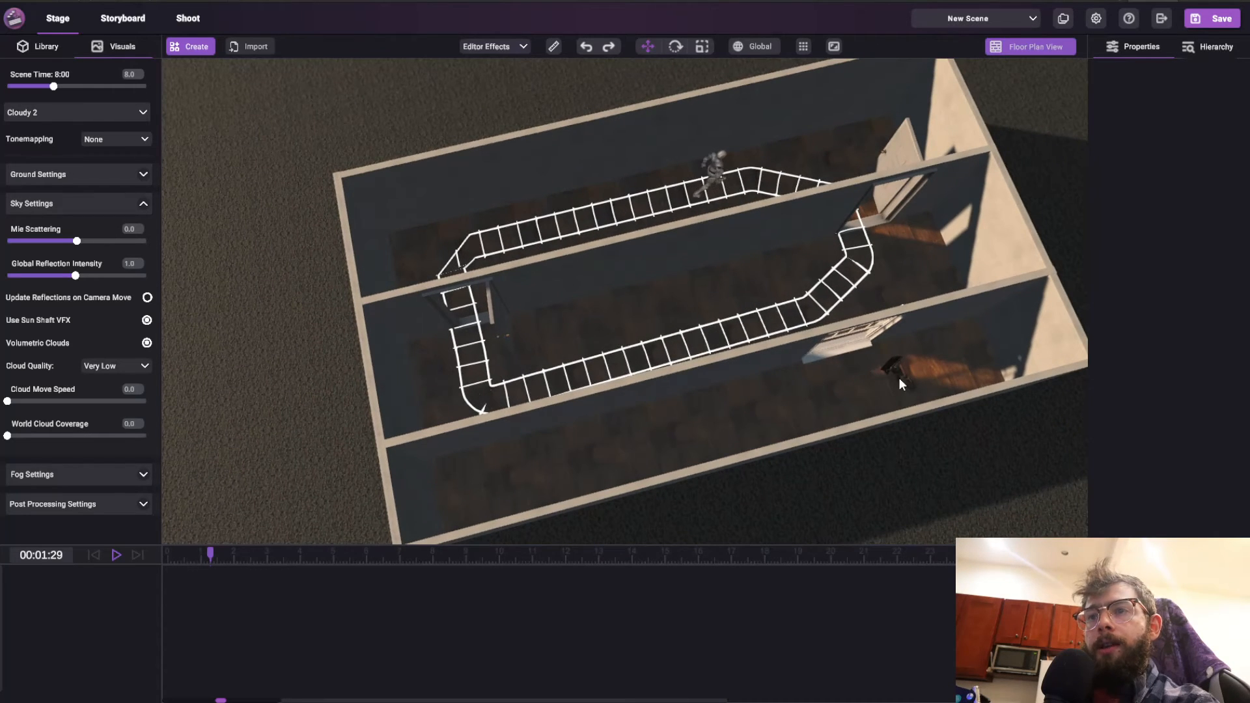
middle_click_drag(486, 263, 544, 247)
scroll(533, 246, "up", 4)
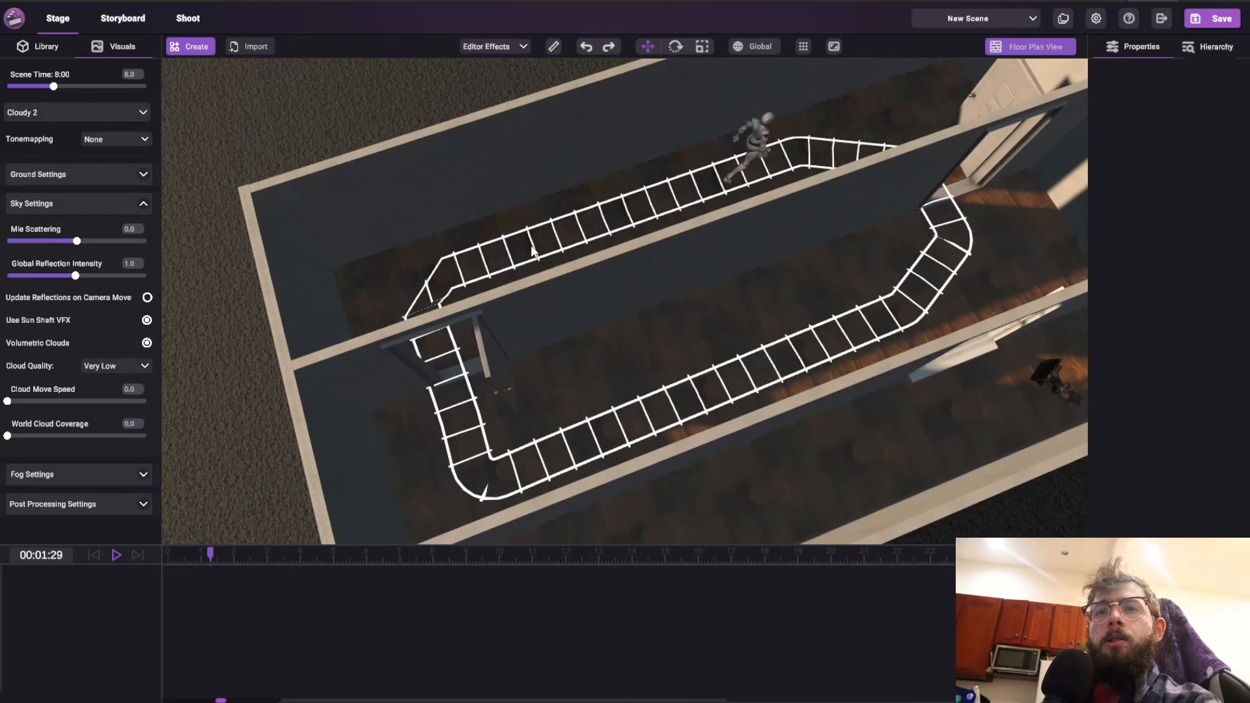
Step: Edit the dynamic track's path, moving the waypoints on either side of the misaligned doorway so the track passes through it, and finish path editing
left_click(528, 247)
left_click(1169, 226)
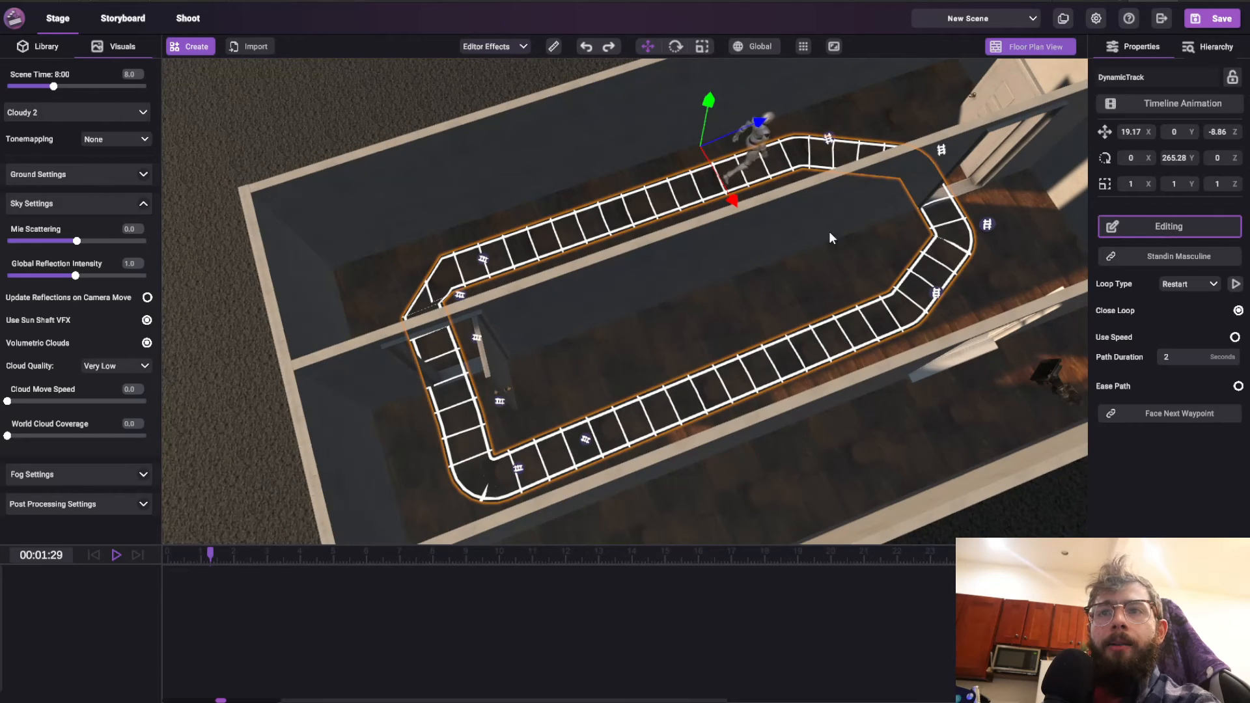
middle_click_drag(830, 232, 913, 200)
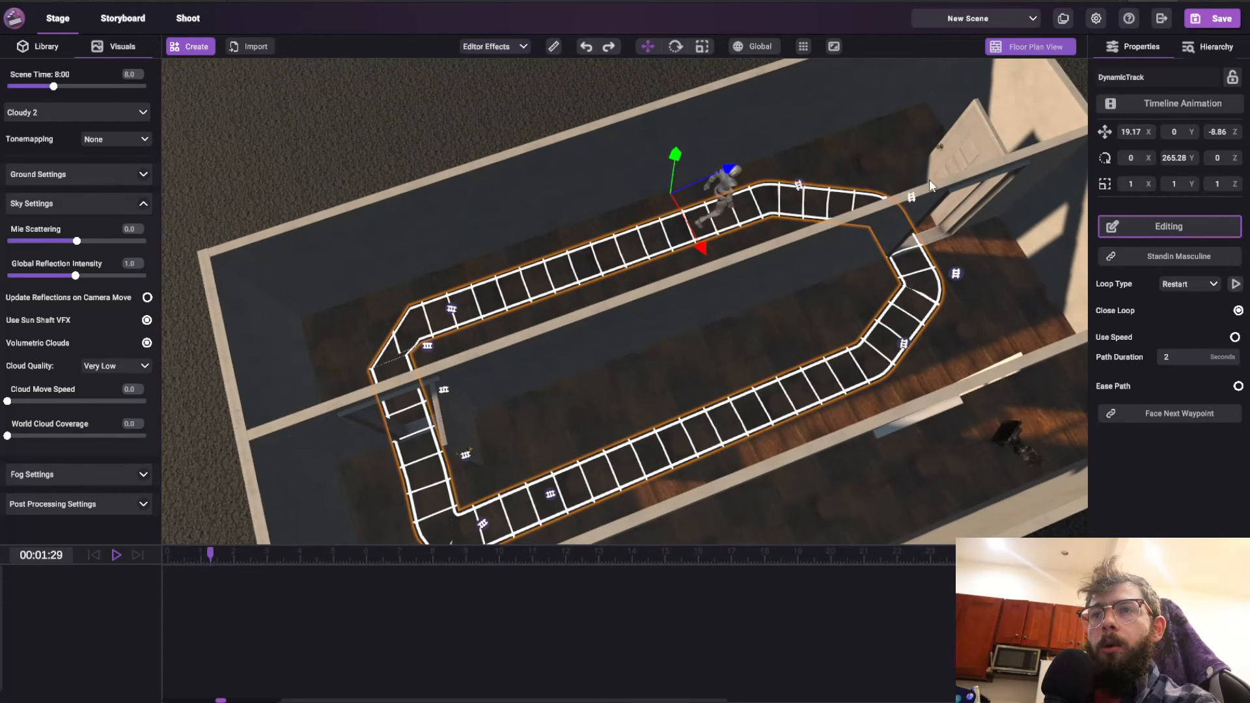
left_click_drag(954, 274, 993, 293)
middle_click_drag(802, 238, 881, 246)
left_click_drag(880, 242, 880, 201)
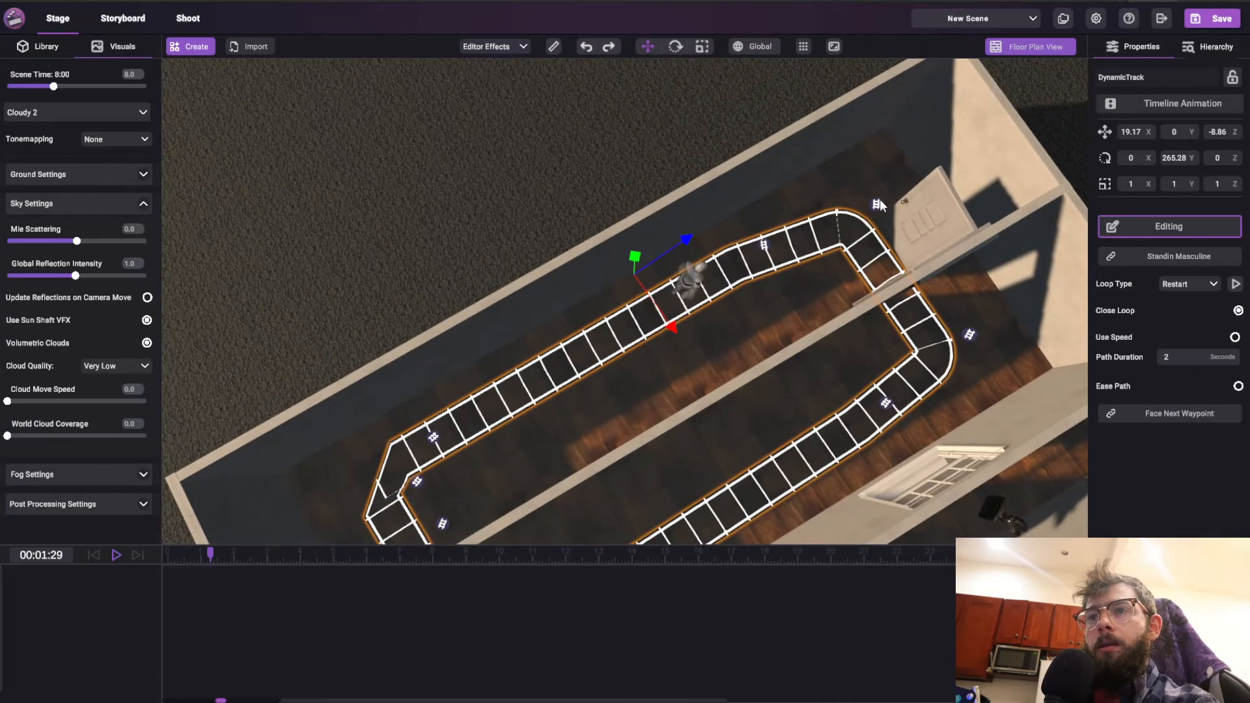
middle_click_drag(881, 199, 955, 246)
left_click(1217, 226)
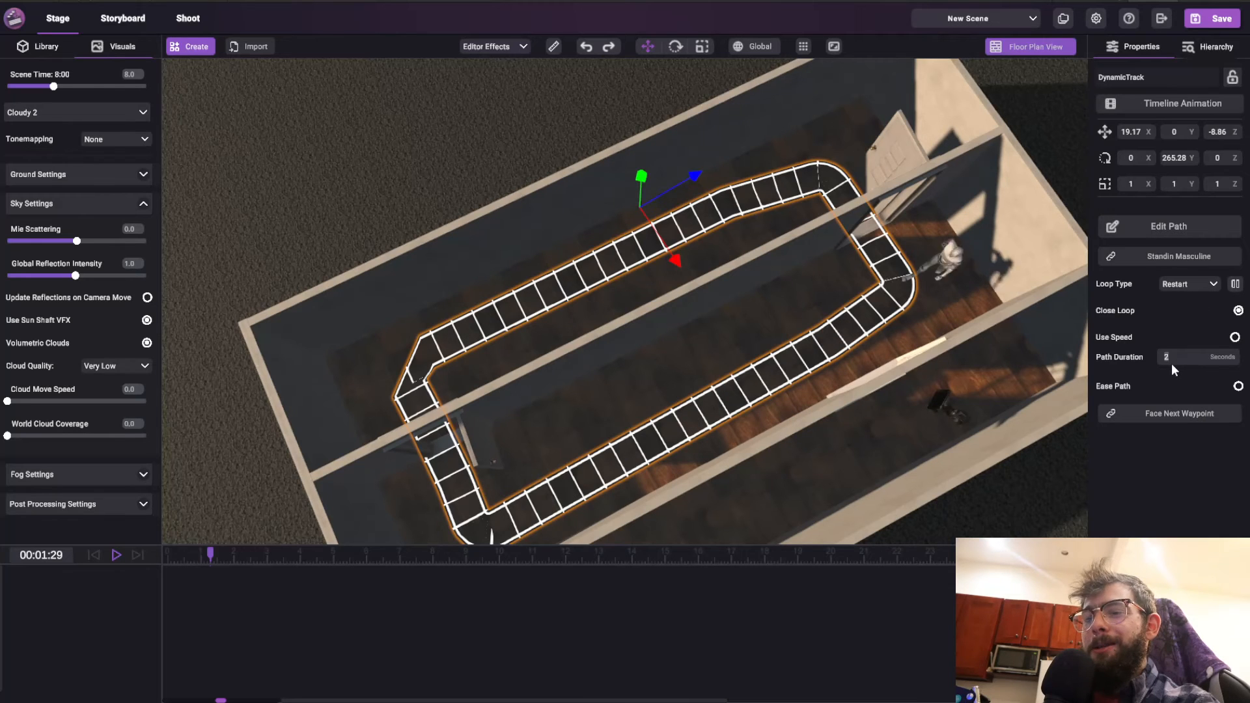
Step: Set the track's path duration to 23 seconds and preview the character moving along it
type("3")
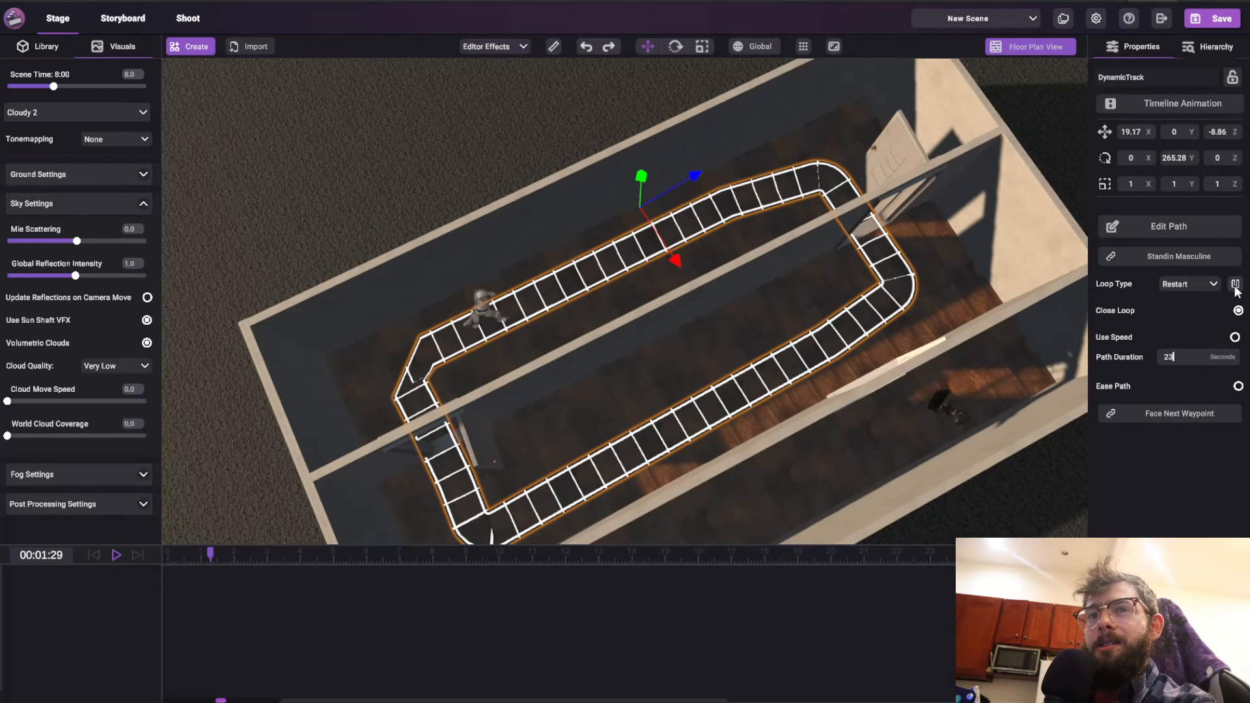
middle_click_drag(769, 306, 734, 320)
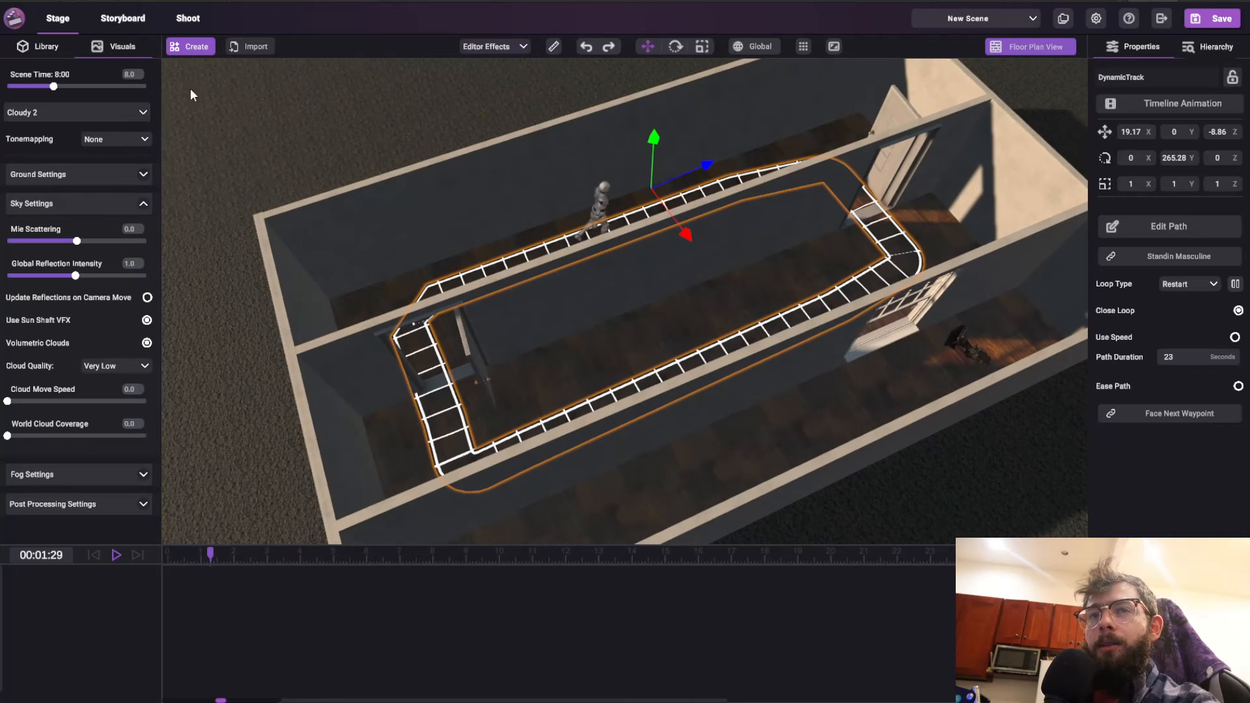
Step: Watch the walking character through the Shoot camera, and examine its route through the rooms from above in the Stage
left_click(187, 20)
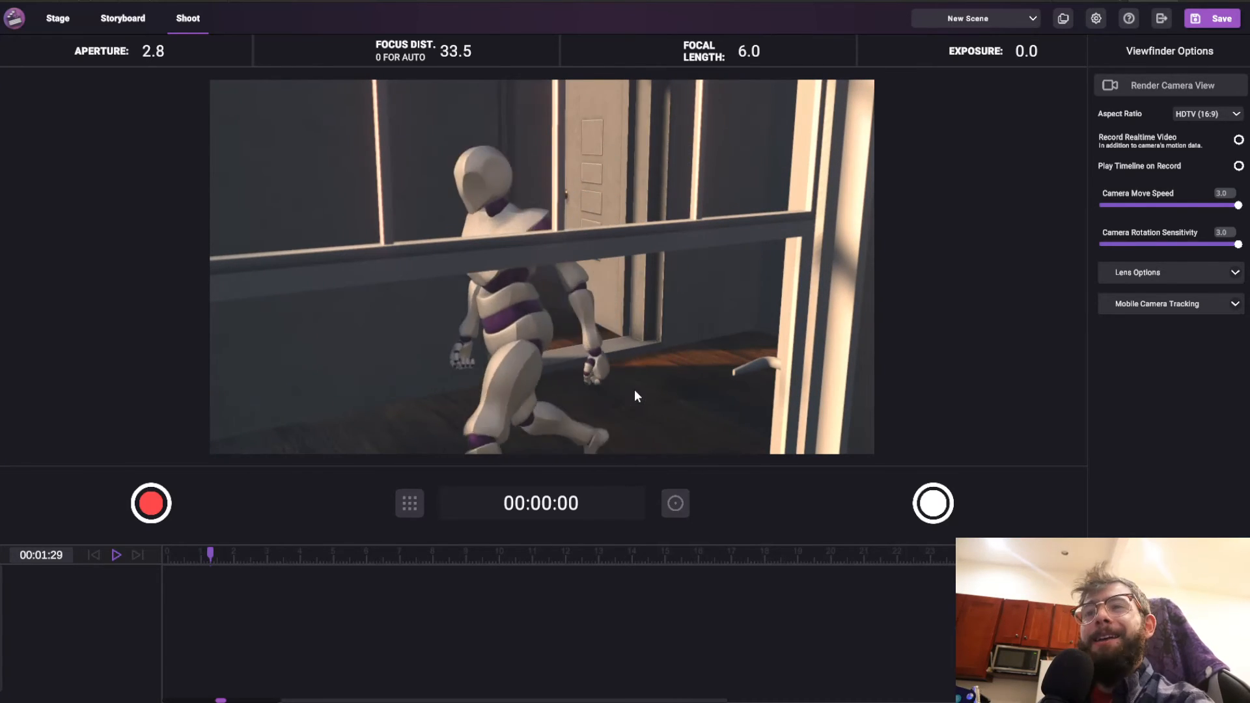
left_click(605, 373)
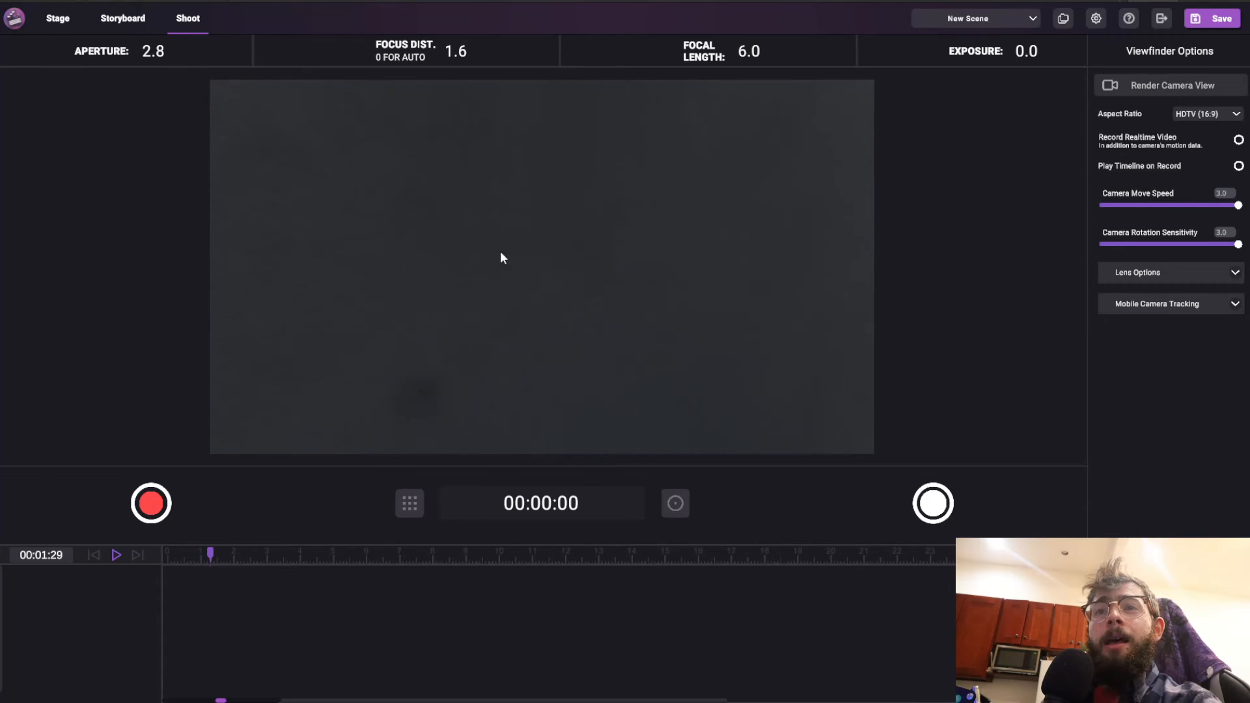
left_click(76, 19)
scroll(760, 274, "down", 5)
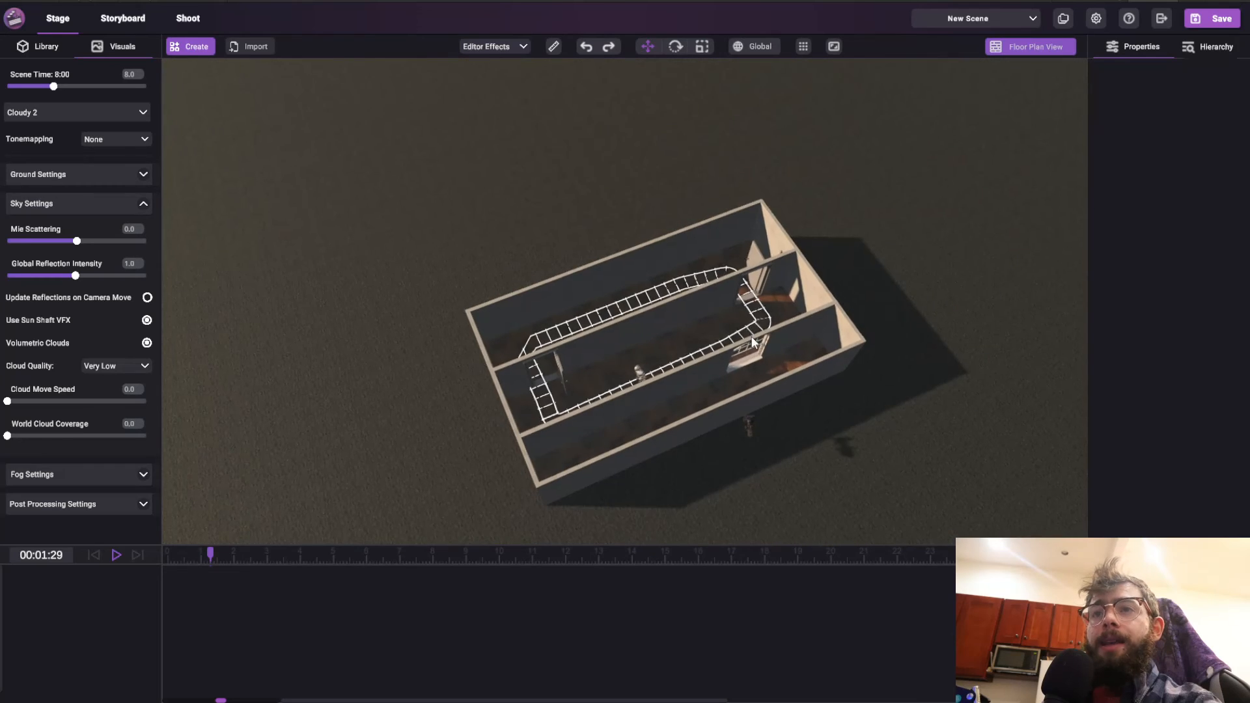
scroll(750, 345, "up", 3)
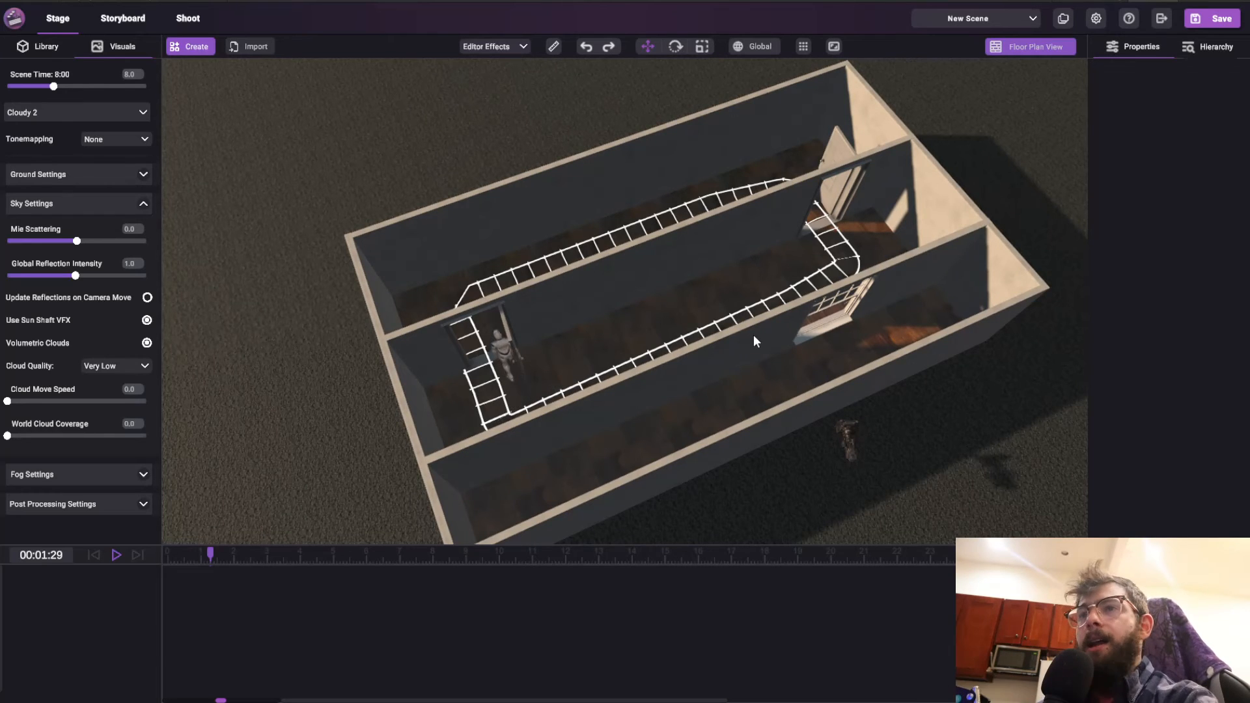
Step: In the floor plan, delete both end walls, the outer wall nearest the camera and the wall holding the window
left_click(1048, 46)
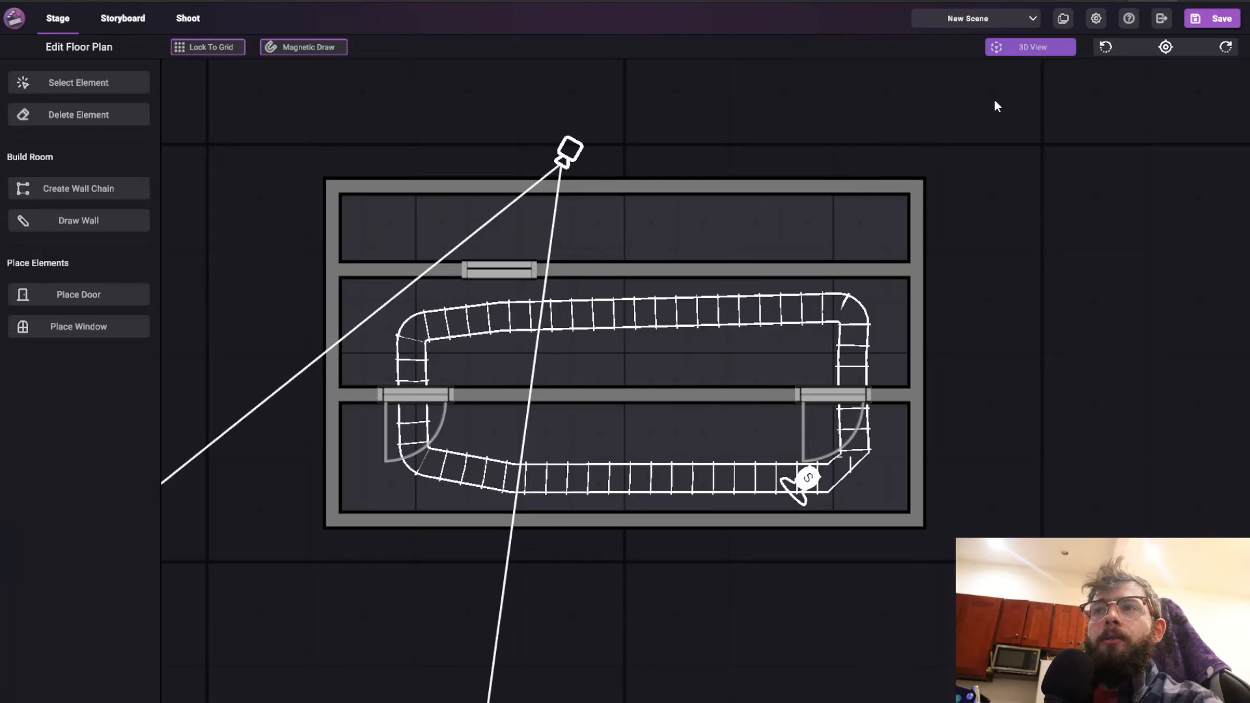
mouse_move(173, 144)
left_mouse_down()
mouse_move(550, 148)
mouse_move(382, 193)
mouse_move(971, 185)
mouse_move(891, 237)
mouse_move(361, 303)
left_mouse_up()
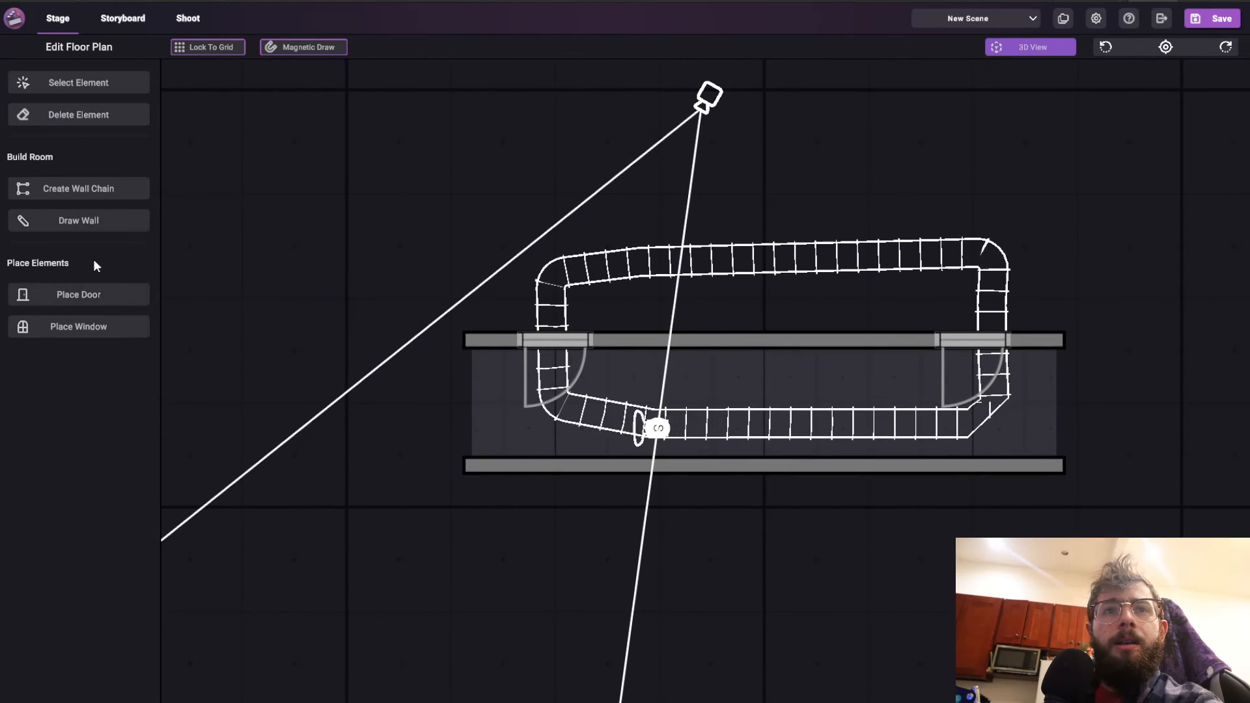
Step: Draw wall chains from the ends of the two remaining walls, enclosing a wide rectangular room that opens onto the corridor between them
mouse_move(471, 339)
left_mouse_down()
mouse_move(474, 172)
mouse_move(222, 175)
mouse_move(272, 507)
mouse_move(239, 514)
mouse_move(509, 540)
mouse_move(389, 509)
mouse_move(225, 499)
left_mouse_up()
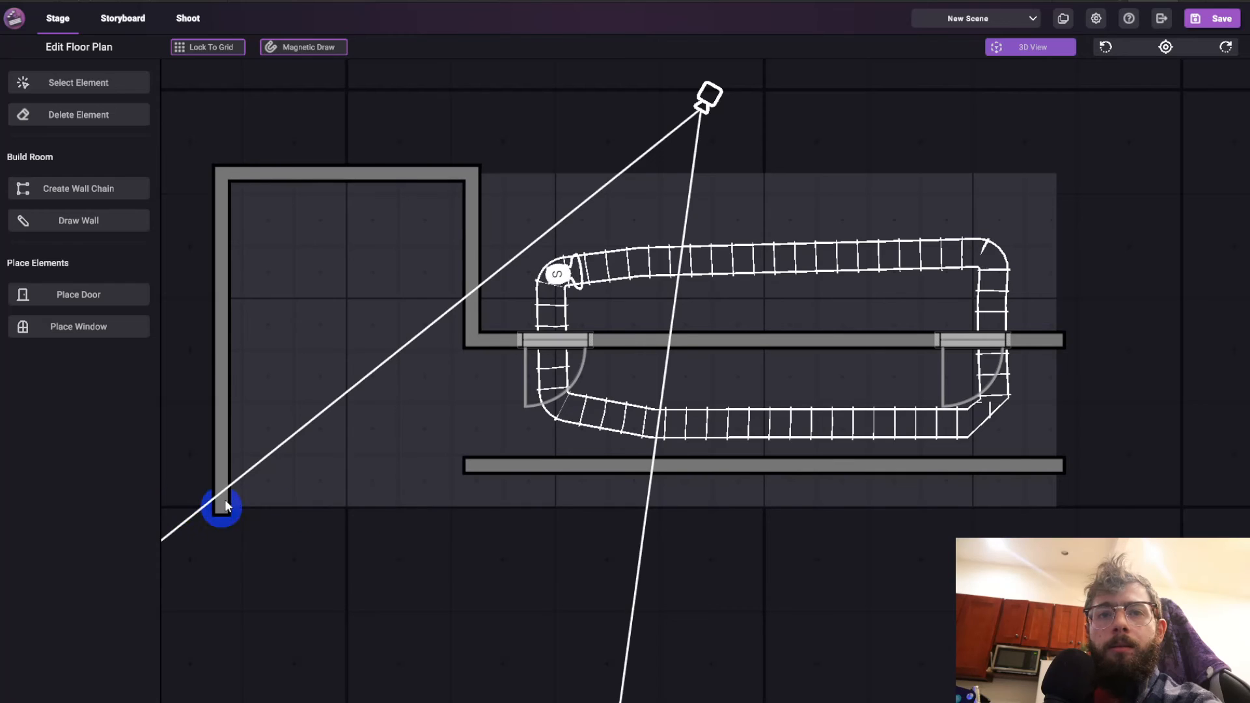
mouse_move(482, 494)
left_mouse_down()
mouse_move(474, 590)
mouse_move(237, 588)
left_mouse_up()
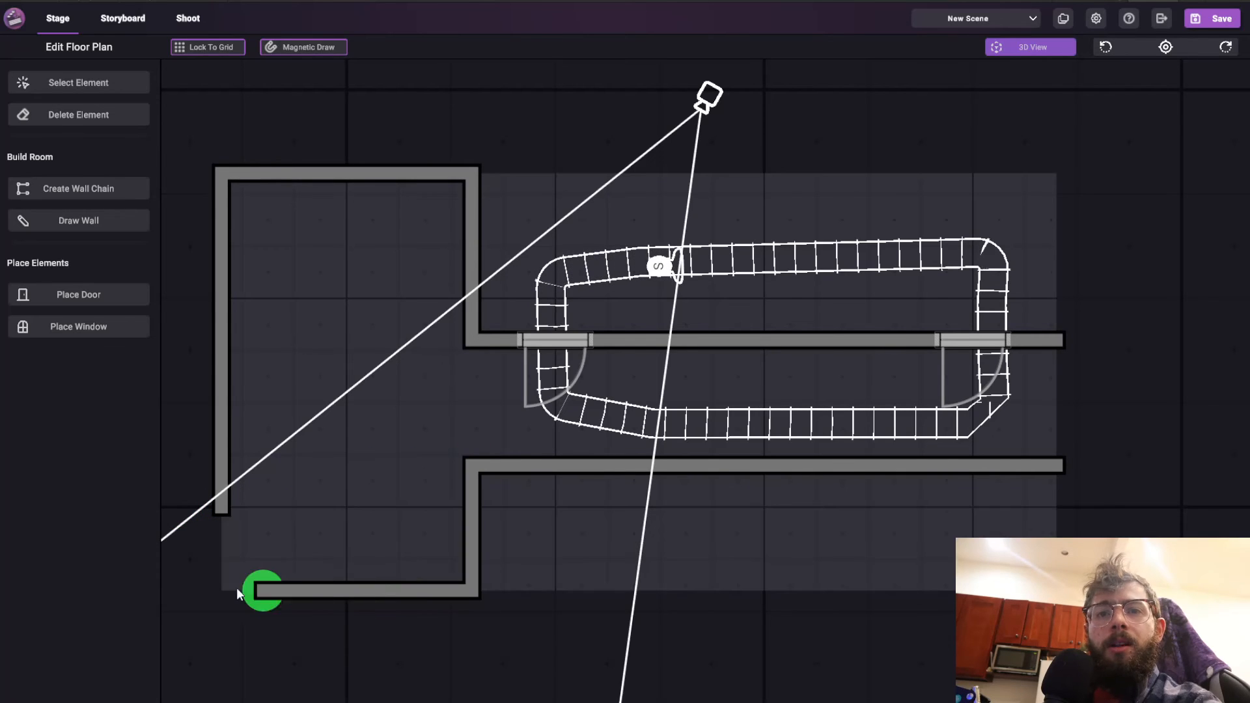
left_click(209, 520)
key("Escape")
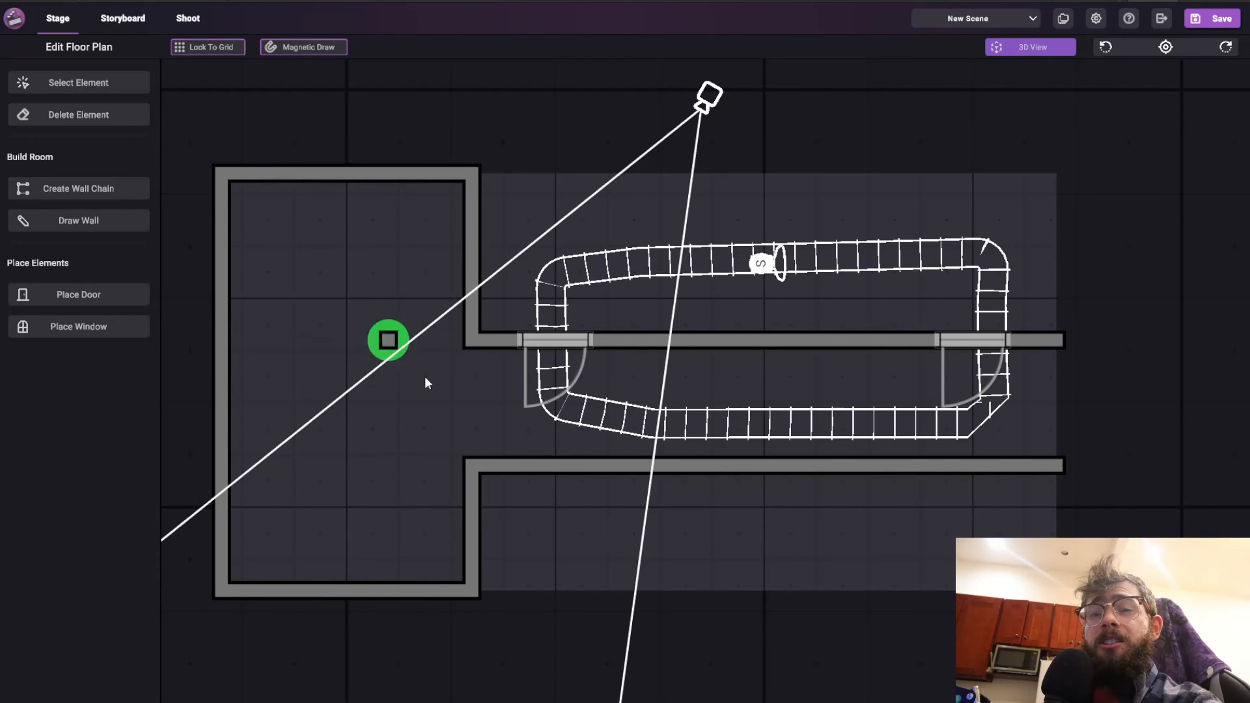
mouse_move(496, 373)
middle_mouse_down()
mouse_move(537, 325)
mouse_move(1058, 368)
mouse_move(313, 267)
mouse_move(589, 384)
mouse_move(664, 353)
middle_mouse_up()
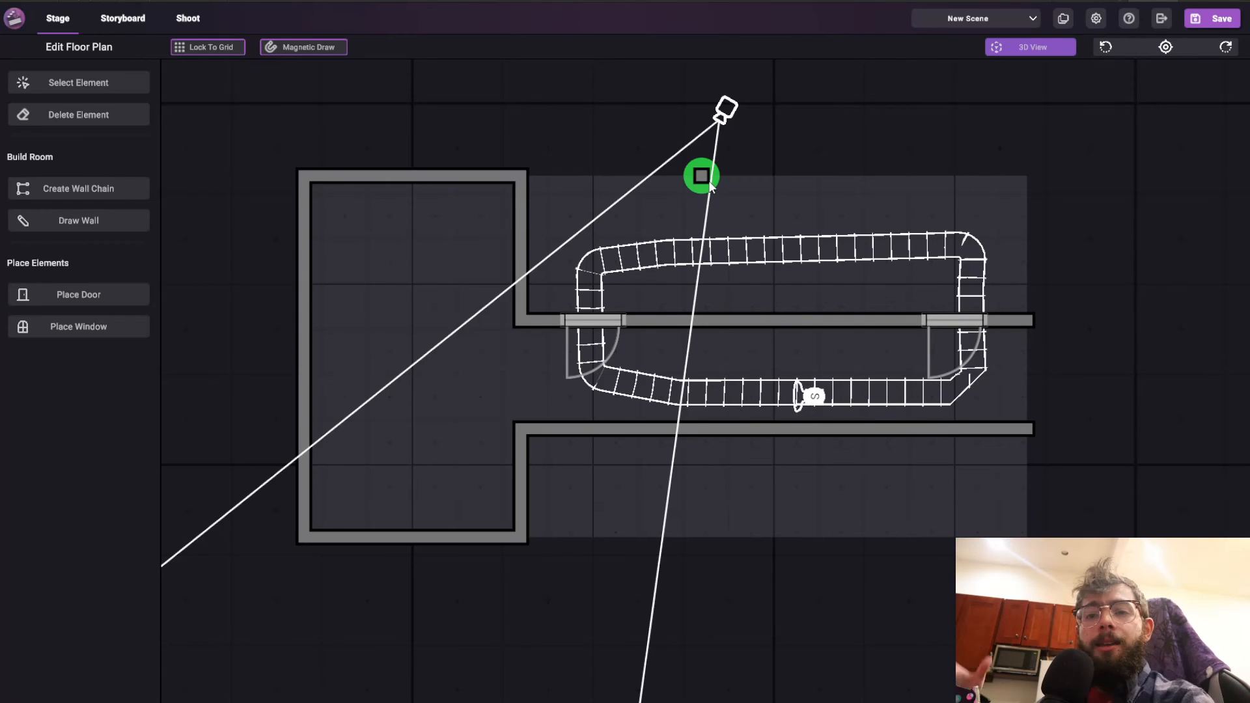
scroll(729, 177, "up", 1)
middle_click_drag(729, 177, 766, 173)
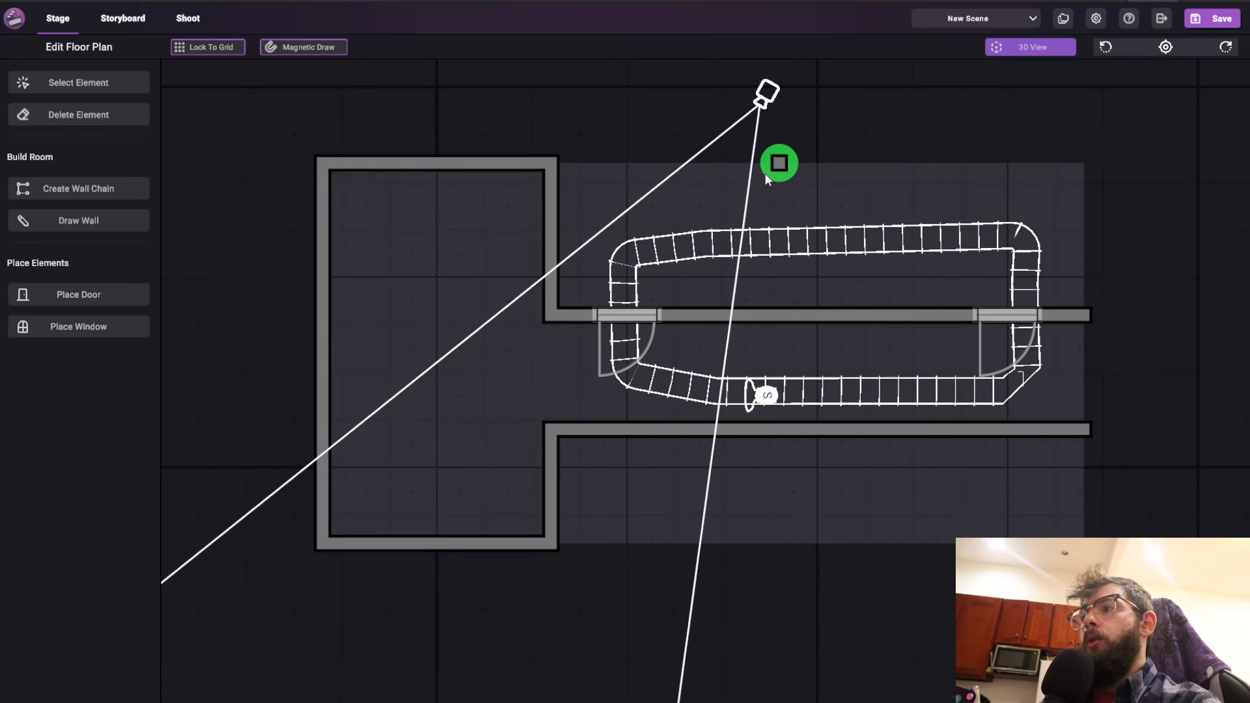
scroll(766, 174, "up", 1)
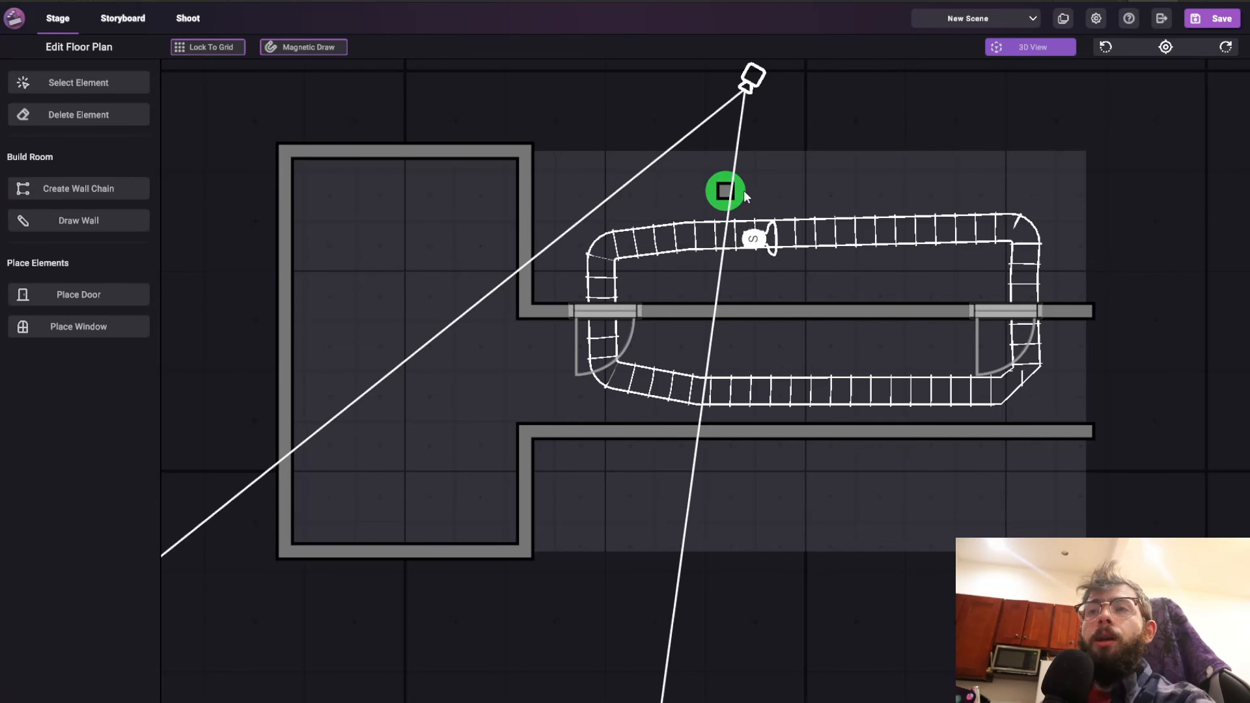
mouse_move(746, 220)
left_mouse_down()
mouse_move(796, 290)
mouse_move(793, 306)
left_mouse_up()
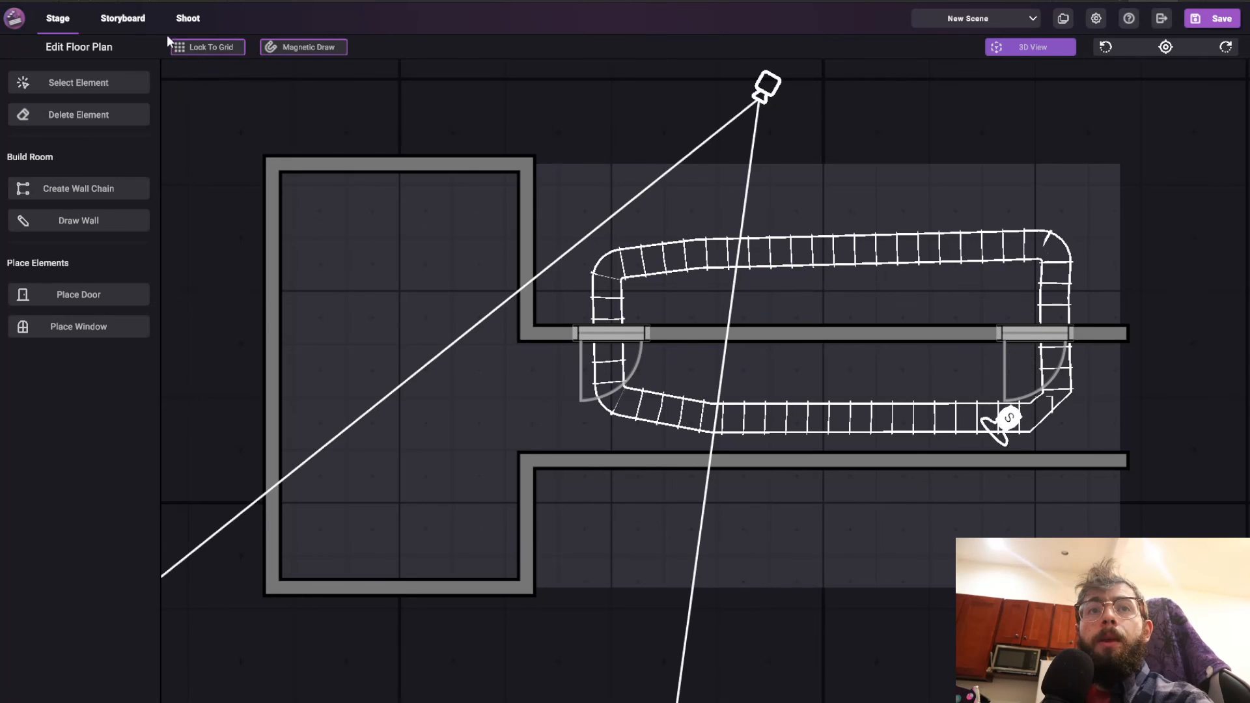
Step: Browse the storyboard's shots and view Shot 1-C with its properties, and return to the Stage floor plan
left_click(130, 18)
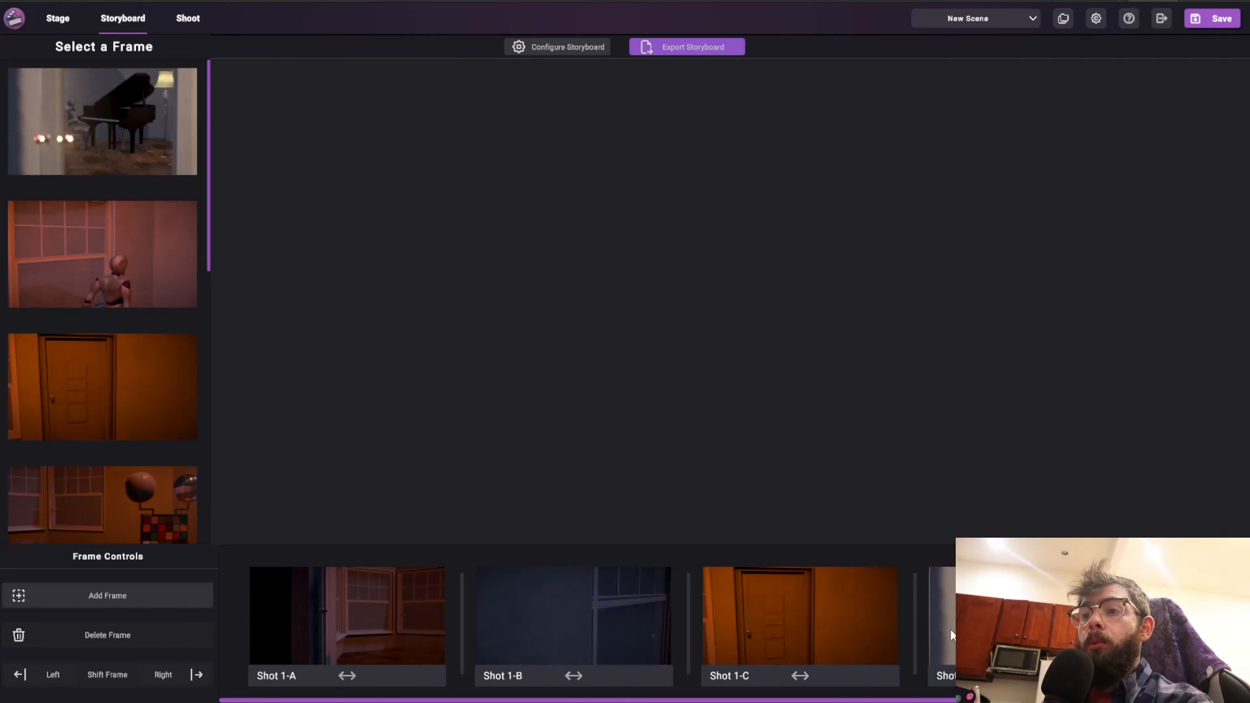
scroll(542, 627, "right", 2)
scroll(912, 607, "left", 2)
left_click(757, 586)
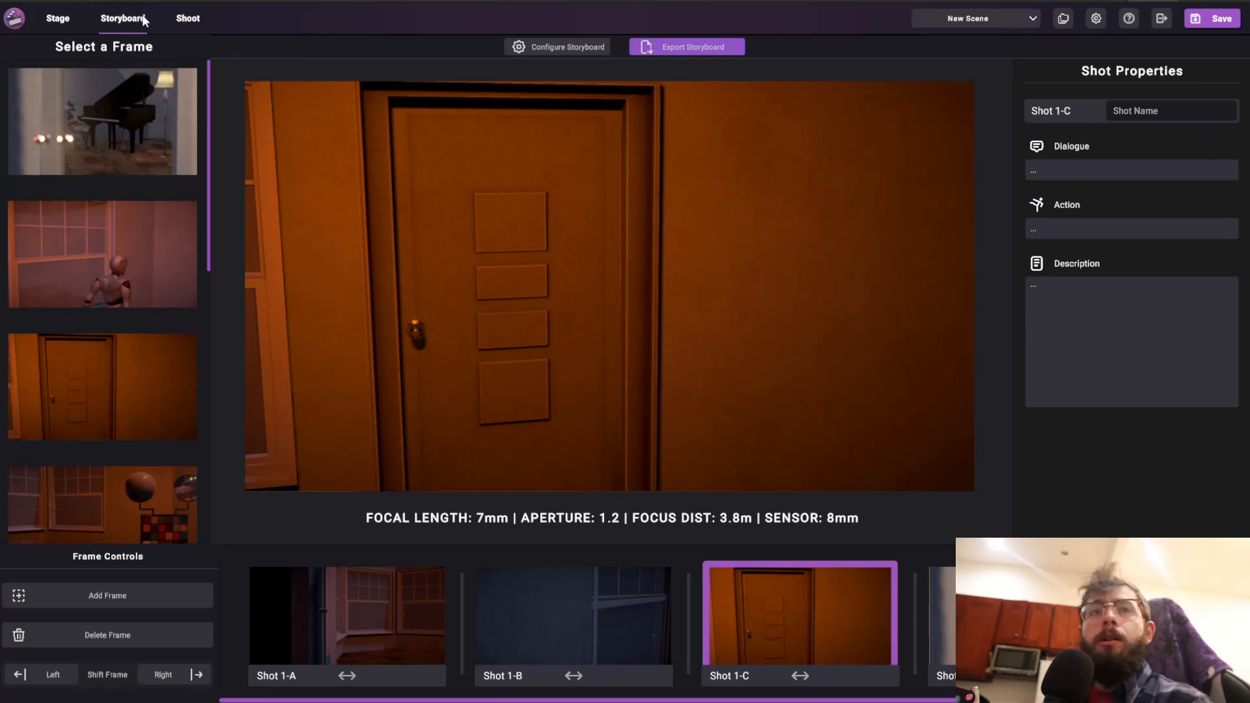
left_click(60, 19)
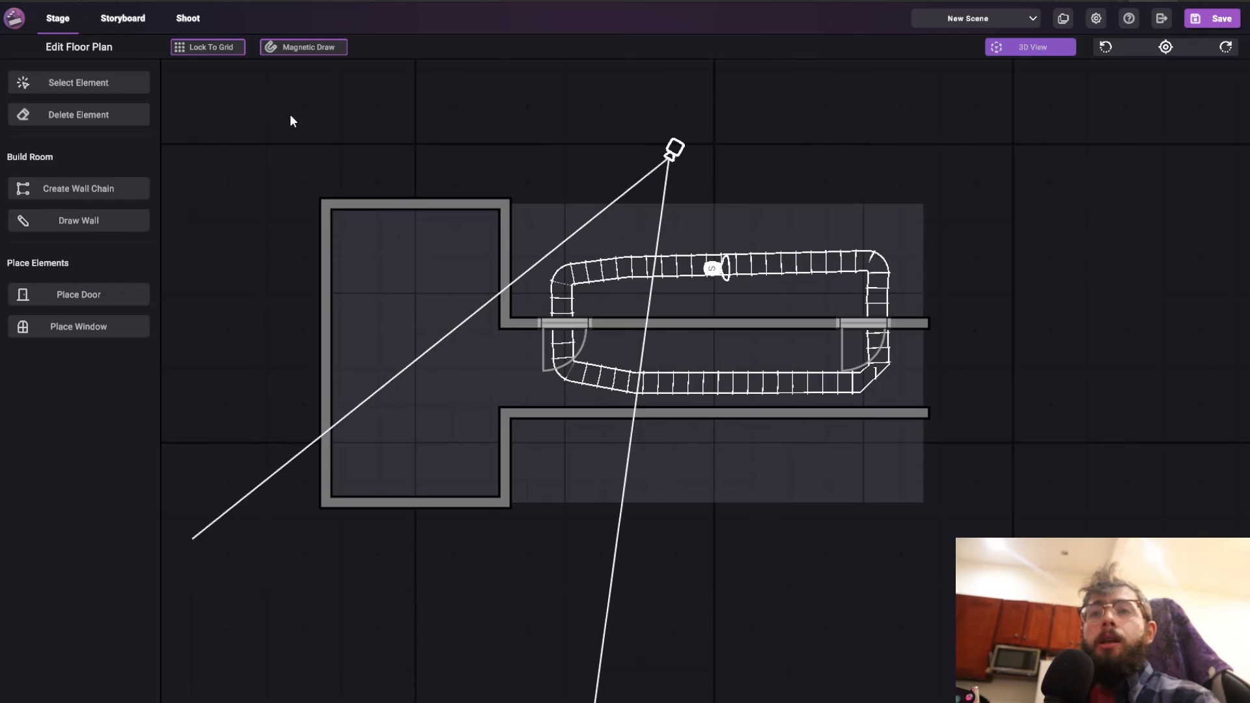
scroll(530, 202, "up", 2)
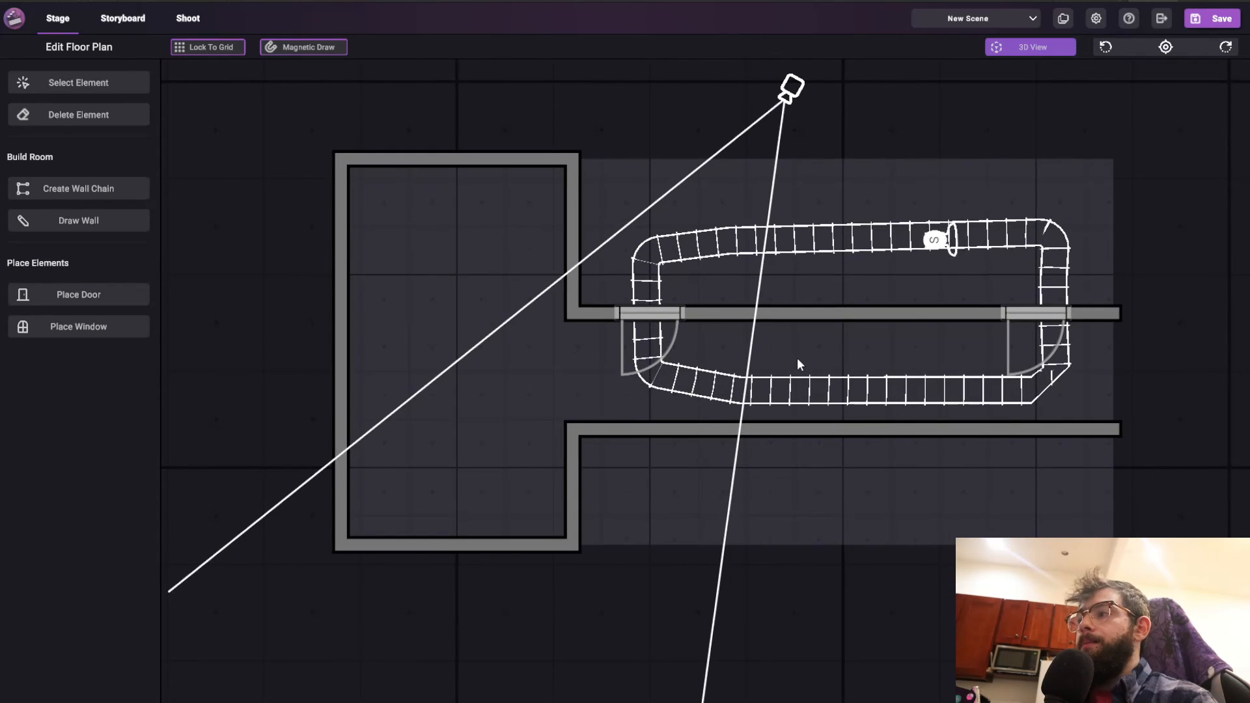